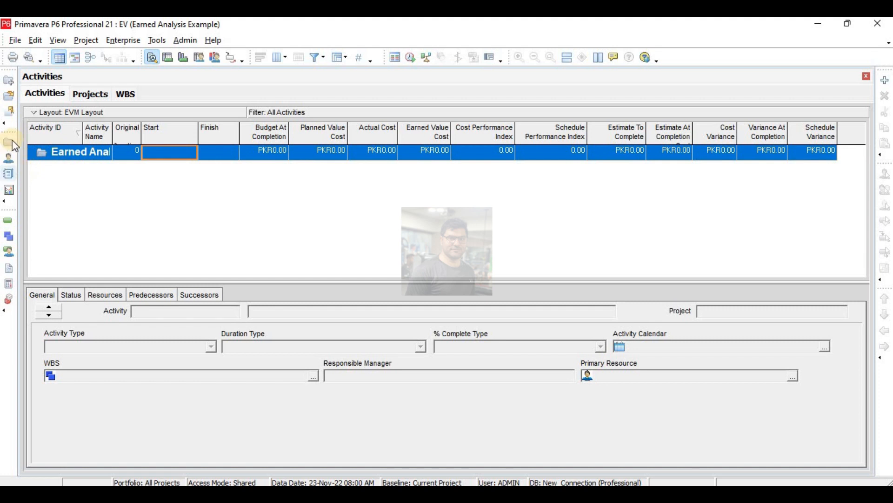
Delete the existing EV project "Earned Analysis Example" from the enterprise project list
left_click(9, 142)
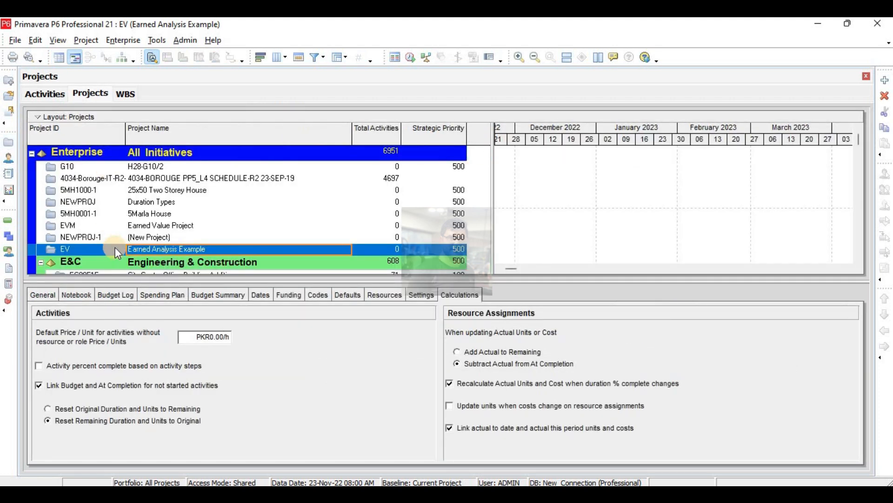
right_click(116, 248)
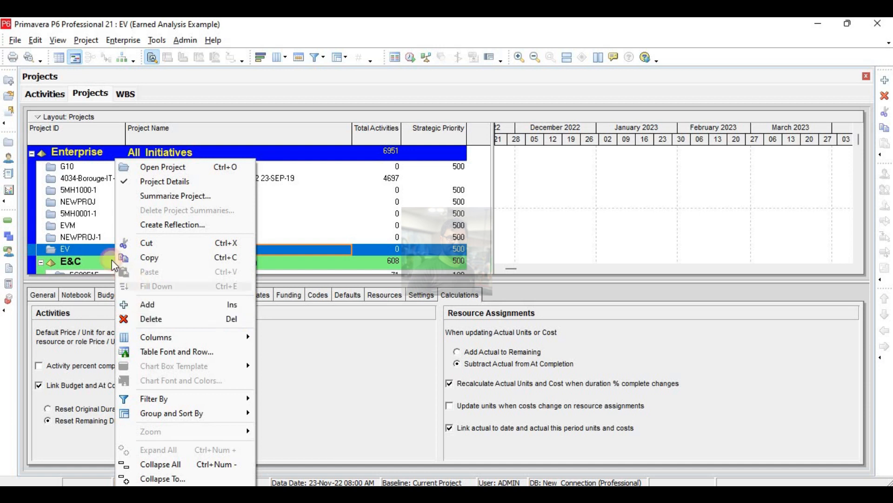
left_click(89, 239)
left_click(146, 250)
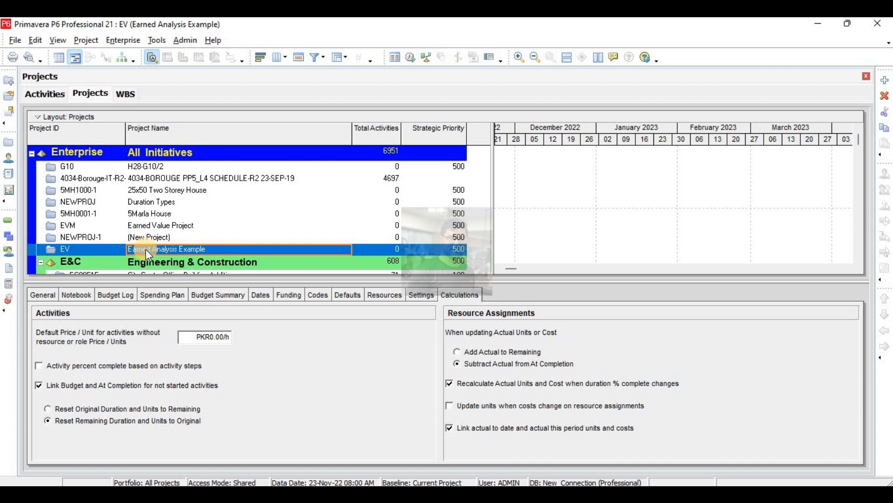
left_click(885, 95)
left_click(425, 291)
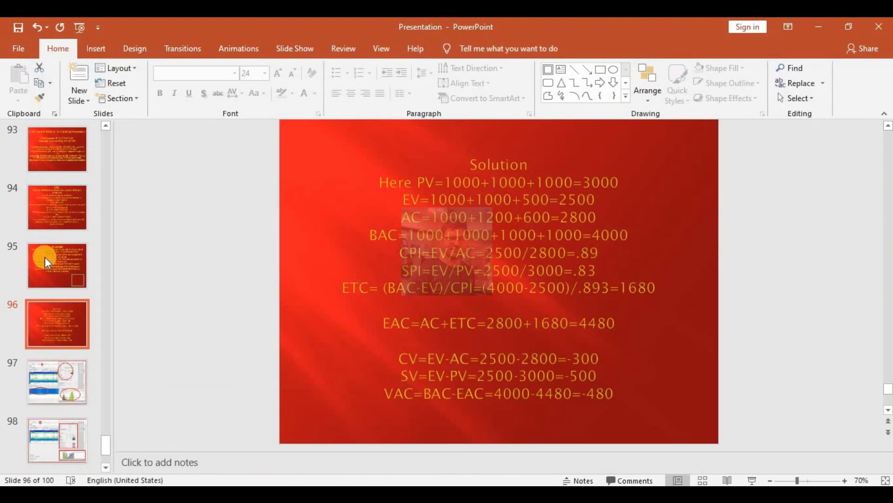
In the PowerPoint presentation, review the cost control indices, ETC formulas and four-sided fence example on slides 93 to 95
left_click(54, 243)
scroll(54, 244, "up", 3)
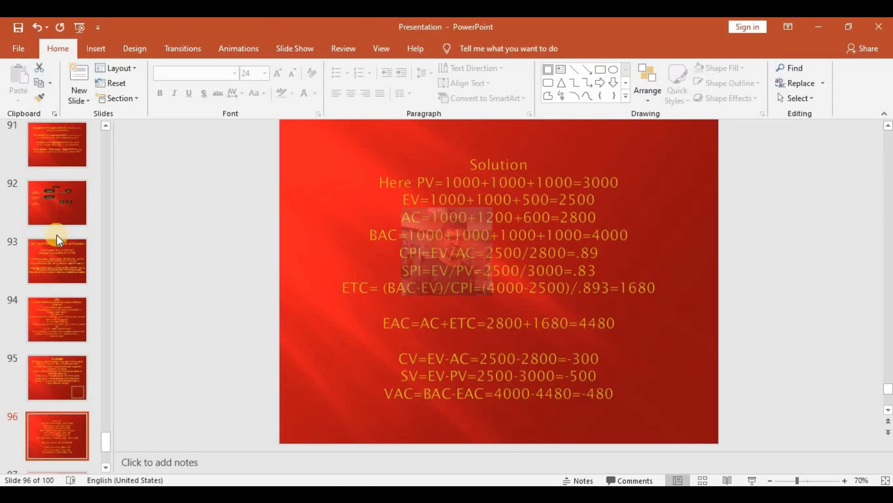
left_click(63, 276)
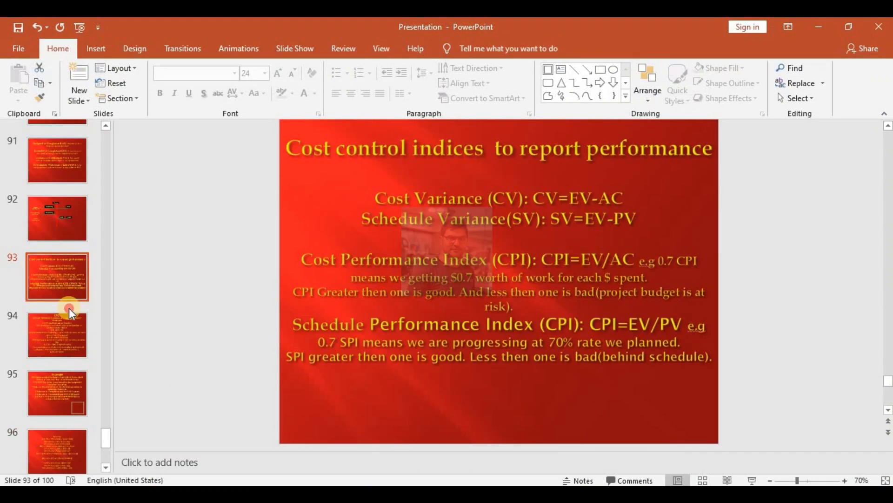
left_click(66, 330)
left_click(65, 394)
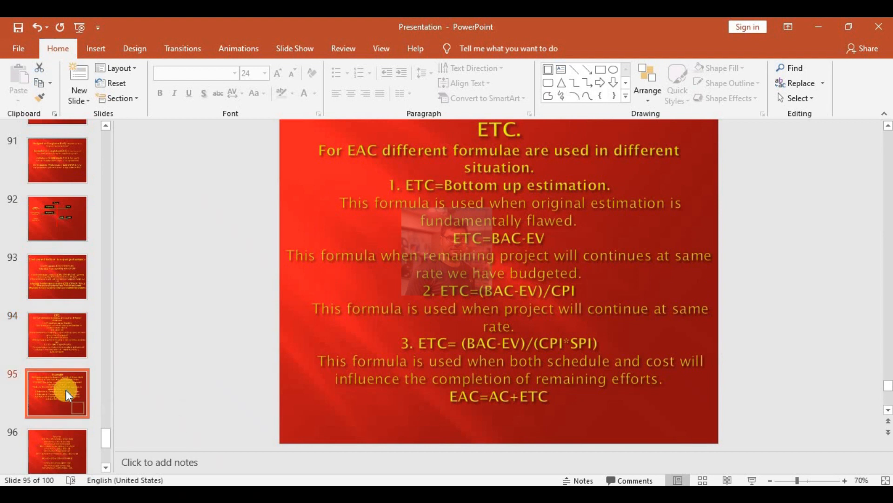
scroll(66, 390, "down", 1)
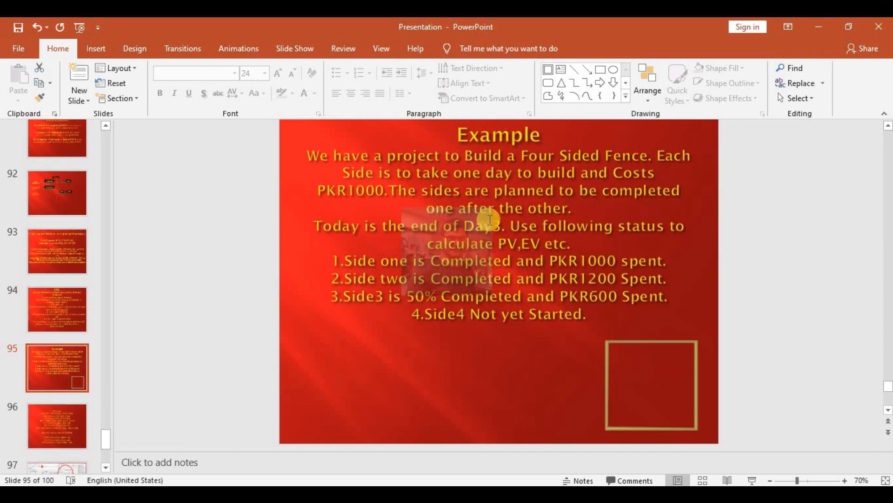
Switch back to Primavera P6 and start a new project under the Engineering & Construction EPS
key("alt+Tab")
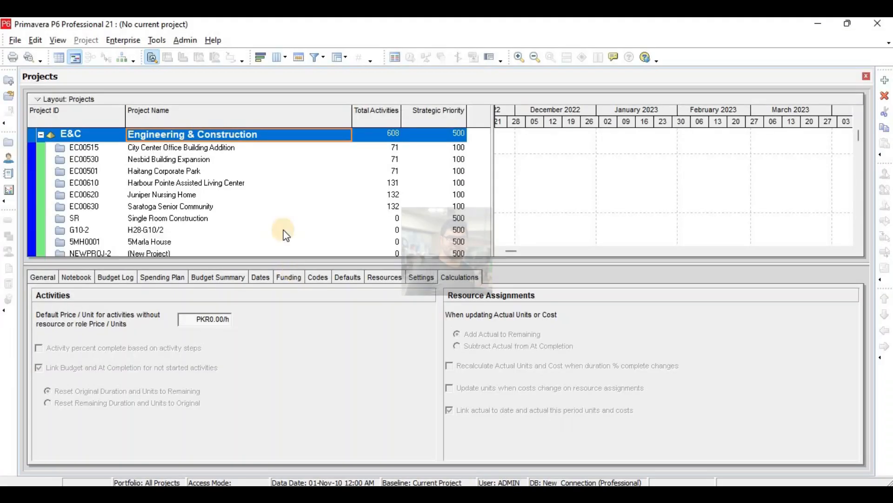
scroll(213, 201, "up", 4)
scroll(217, 208, "up", 2)
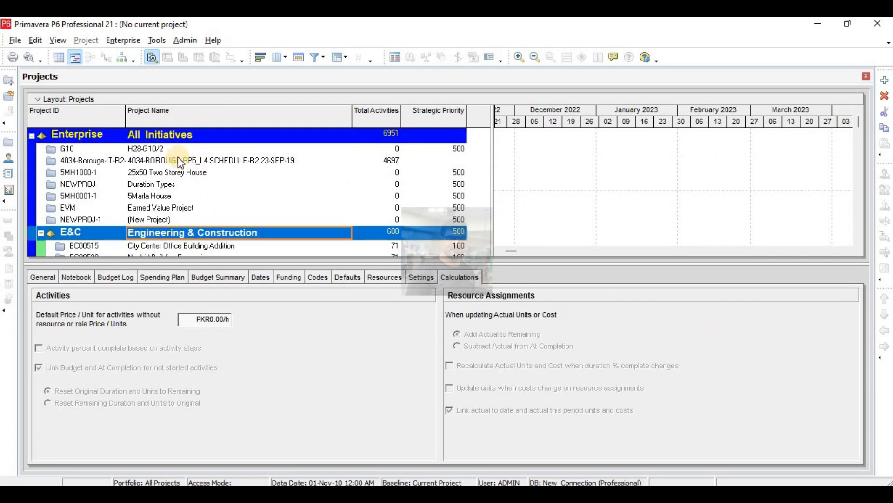
scroll(237, 232, "down", 2)
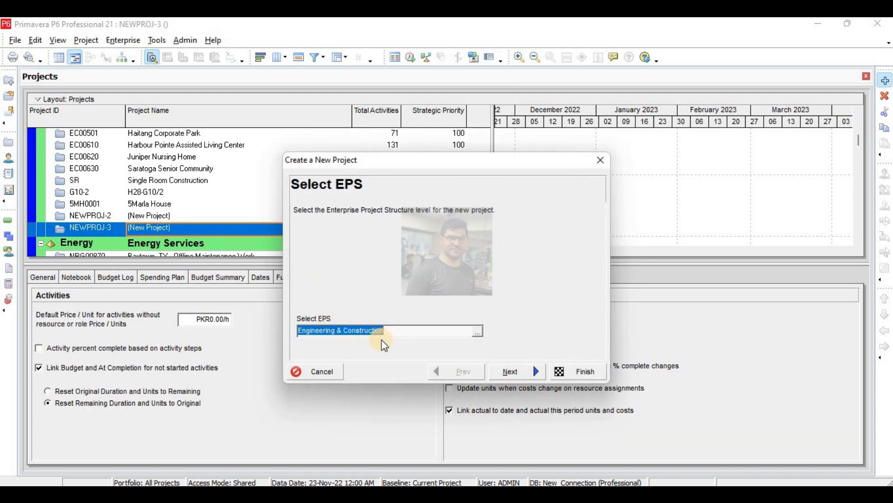
left_click(517, 372)
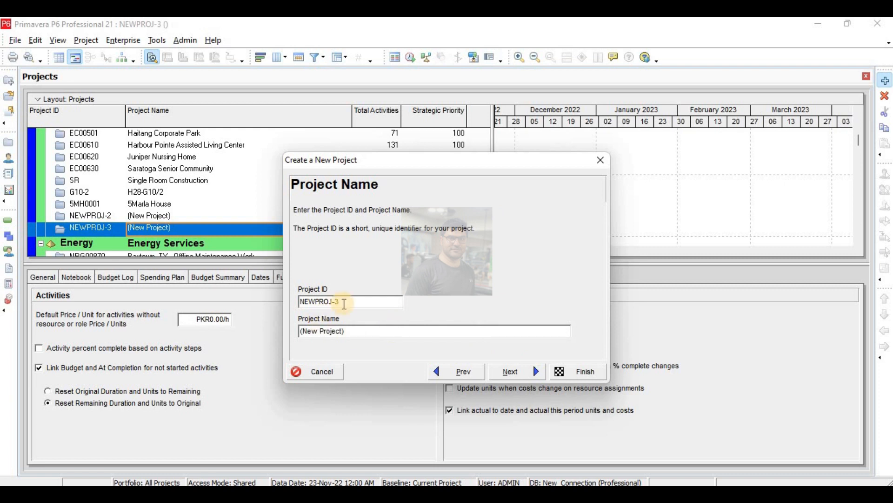
Give the new project the ID EV and the name "Earned Value Example"
left_click_drag(347, 301, 240, 298)
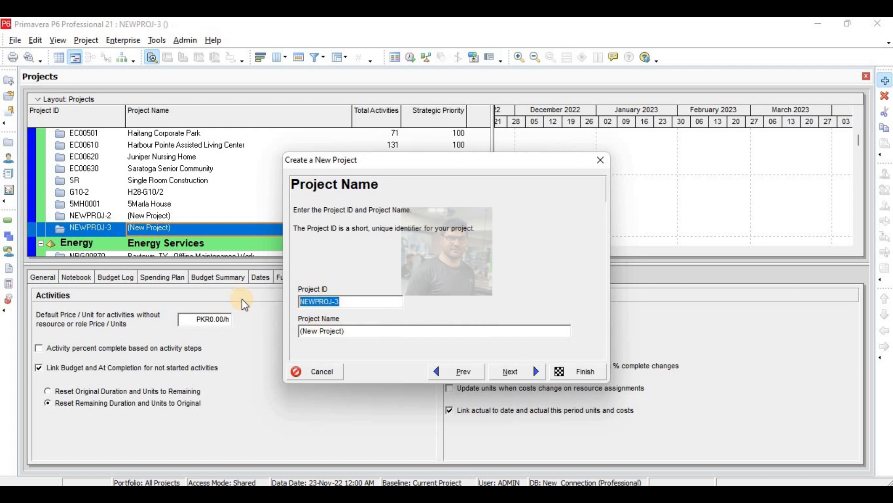
type("EV")
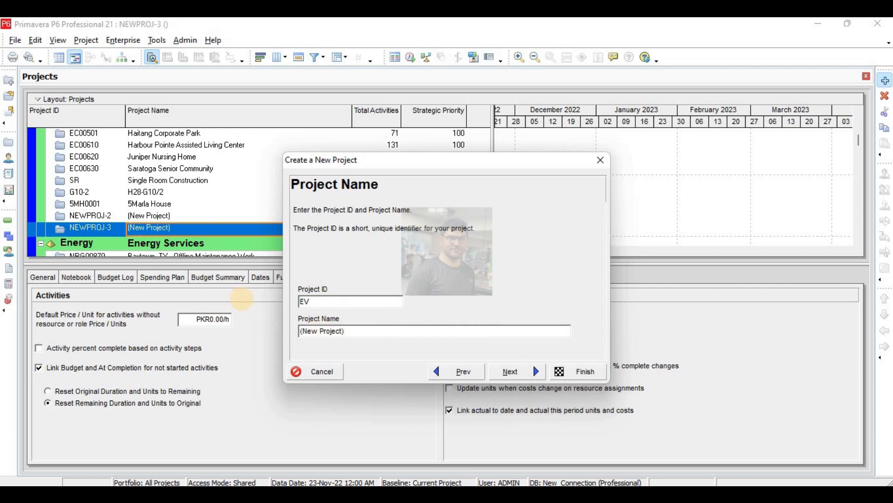
key("Tab")
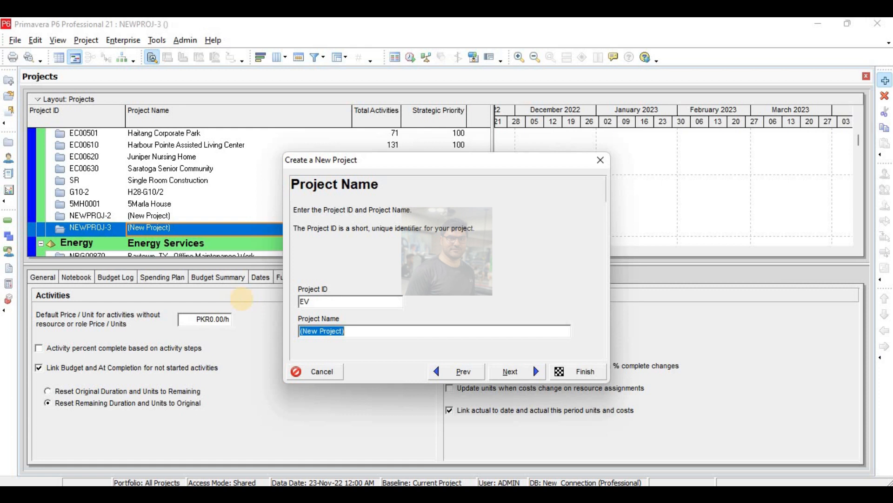
type("Earned ")
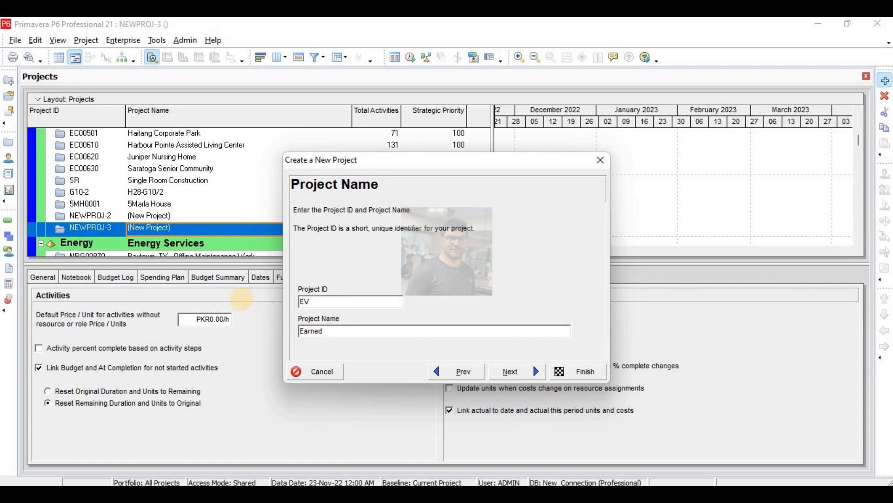
type("Value Example")
left_click(521, 371)
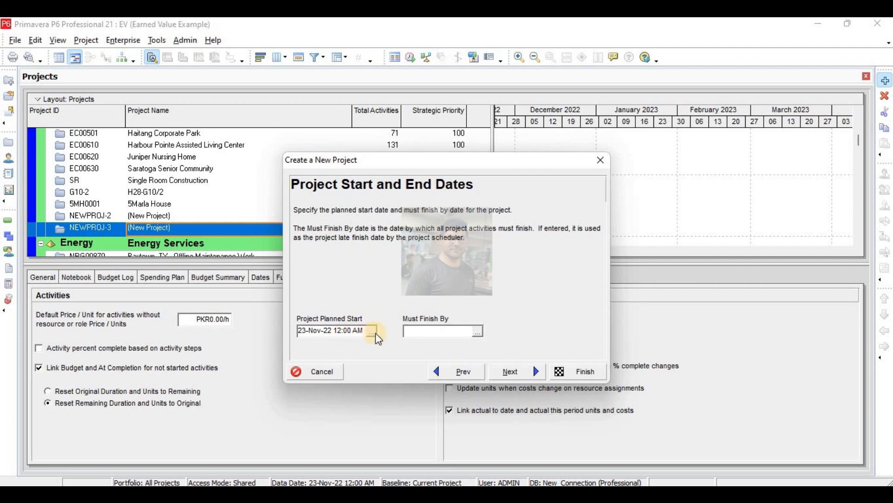
Set the project's planned start to 23-Nov-22 08:00 PM, leaving the must-finish date empty
left_click(374, 332)
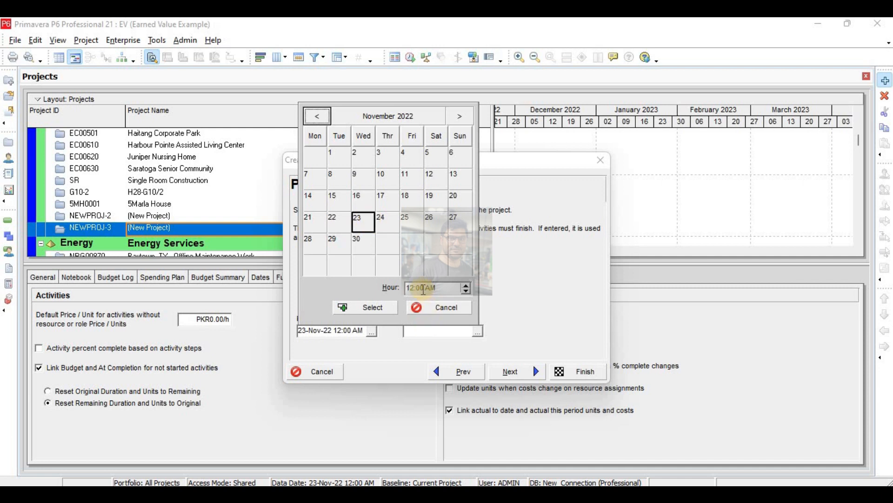
left_click(466, 291)
left_click(467, 291)
left_click(466, 292)
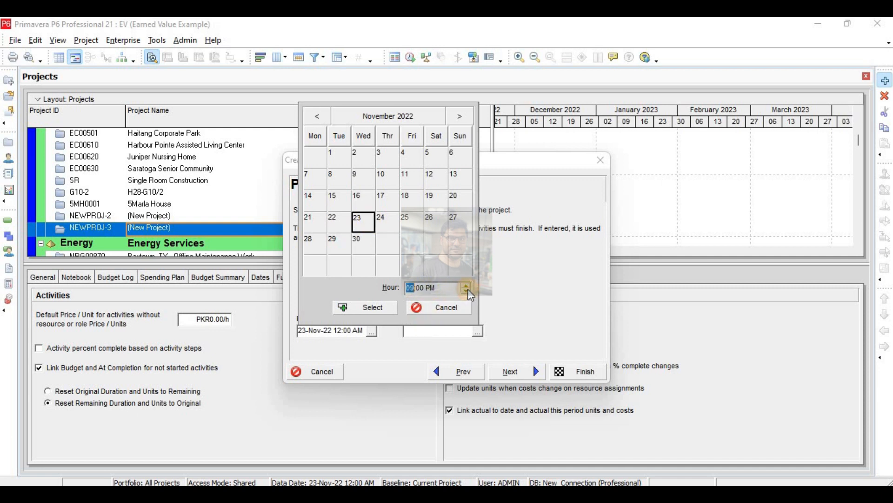
left_click(381, 307)
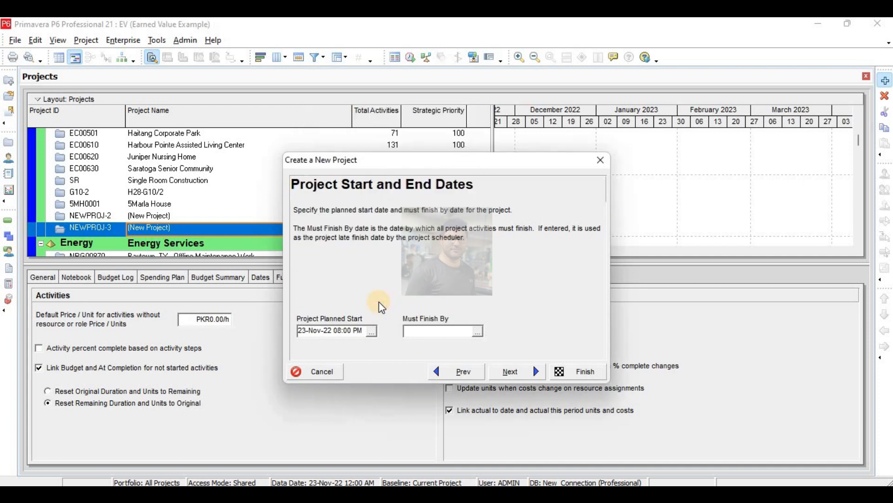
left_click(513, 372)
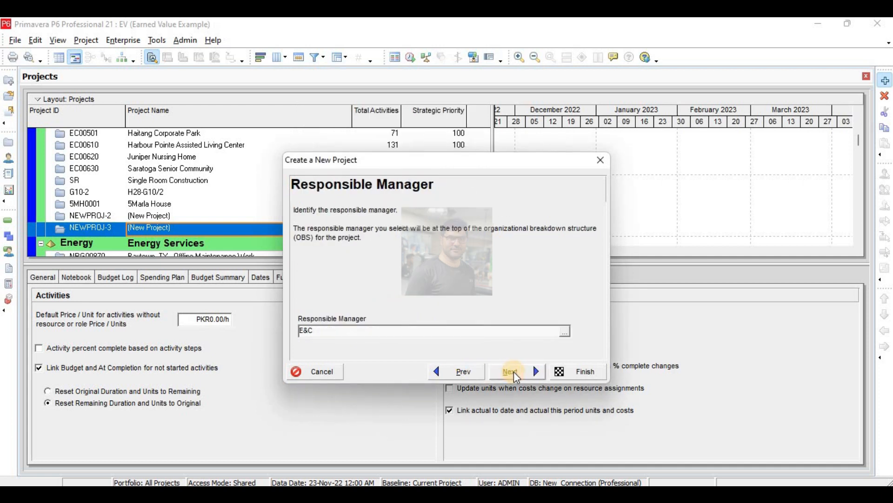
Keep E&C as responsible manager, accept the remaining defaults and finish creating the project
left_click(510, 371)
left_click(509, 371)
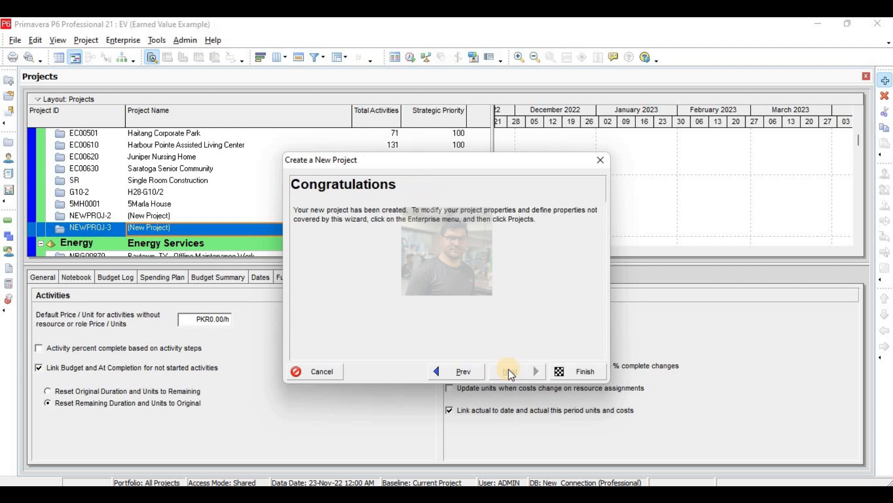
left_click(584, 372)
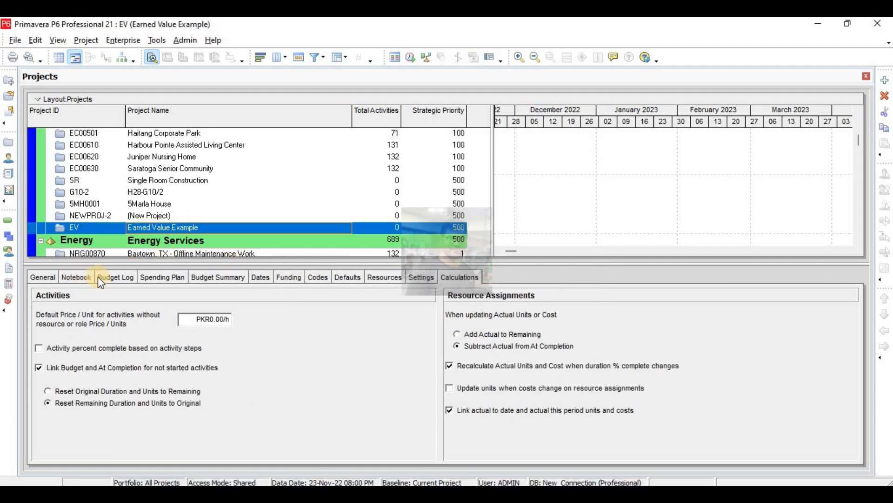
Examine the EV project's general details, financial period calendar, budget, dates and defaults for new activities
left_click(145, 279)
left_click(117, 278)
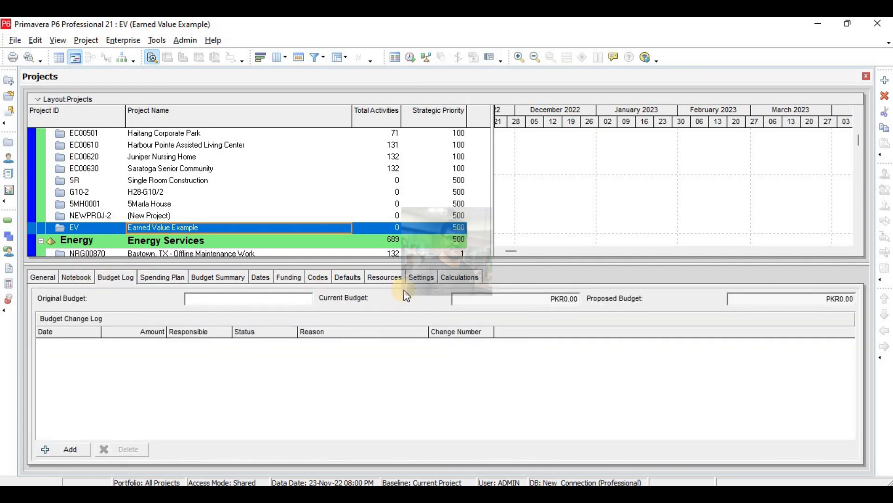
left_click(103, 226)
left_click(78, 275)
left_click(52, 279)
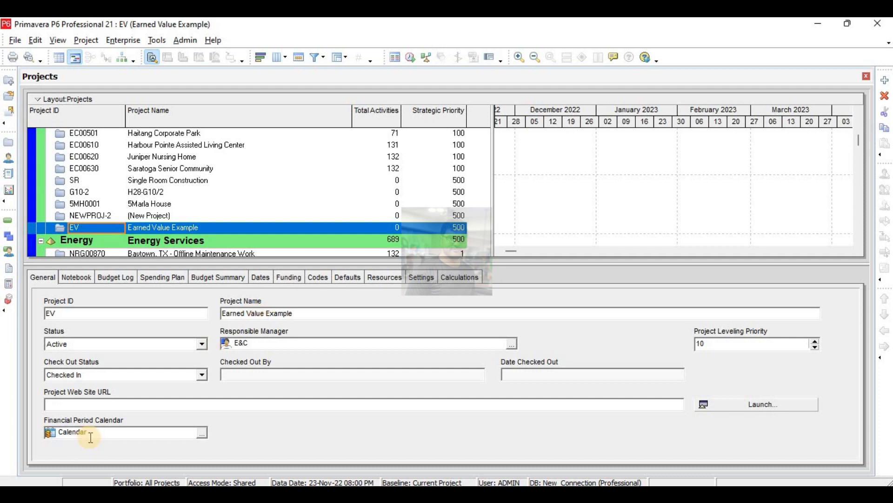
left_click(206, 434)
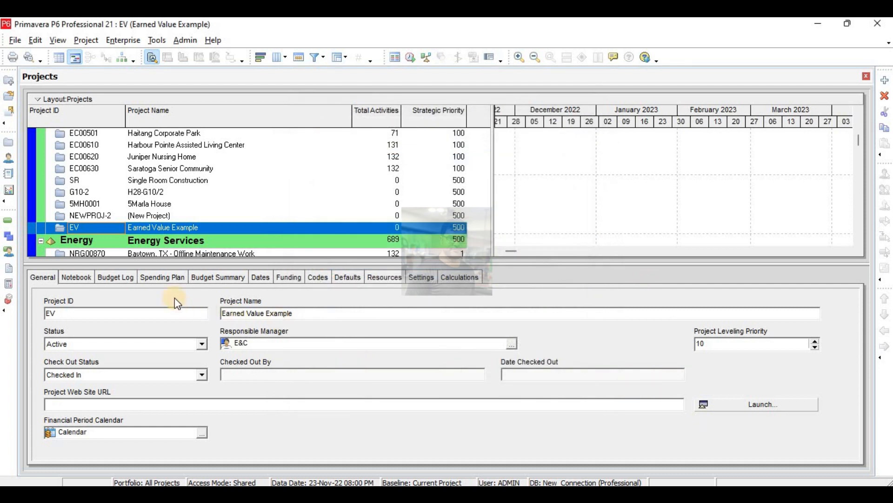
left_click(91, 276)
left_click(113, 277)
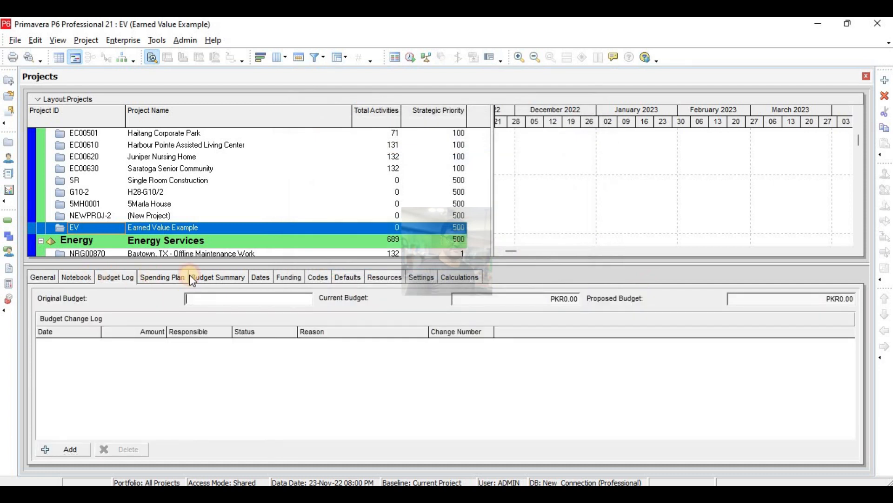
left_click(218, 277)
left_click(259, 277)
left_click(348, 277)
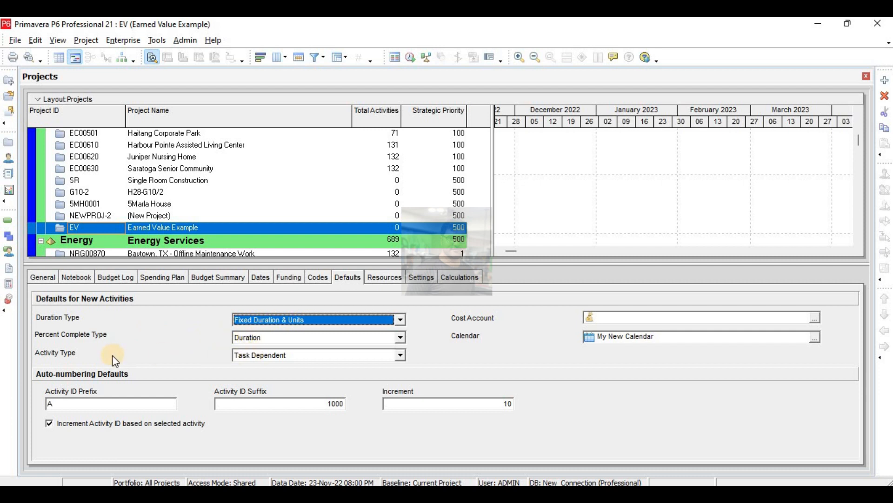
Open the EV project and add four new activities, A1000 to A1030
right_click(158, 229)
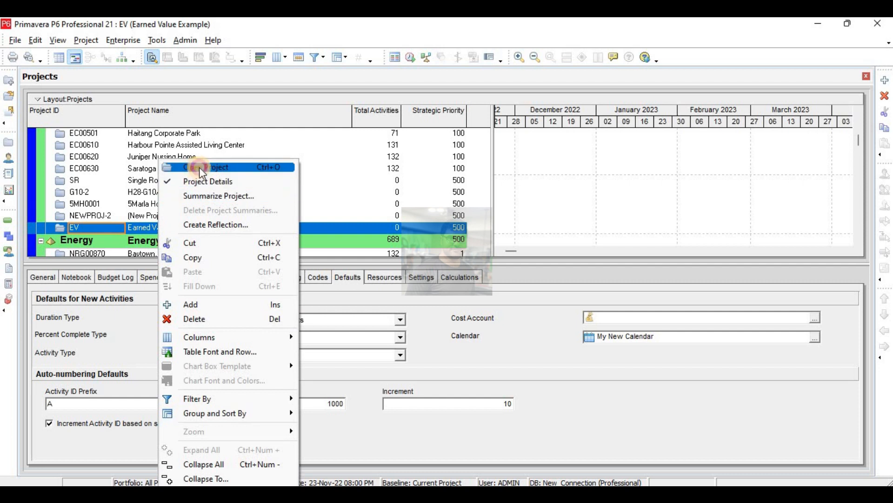
left_click(199, 167)
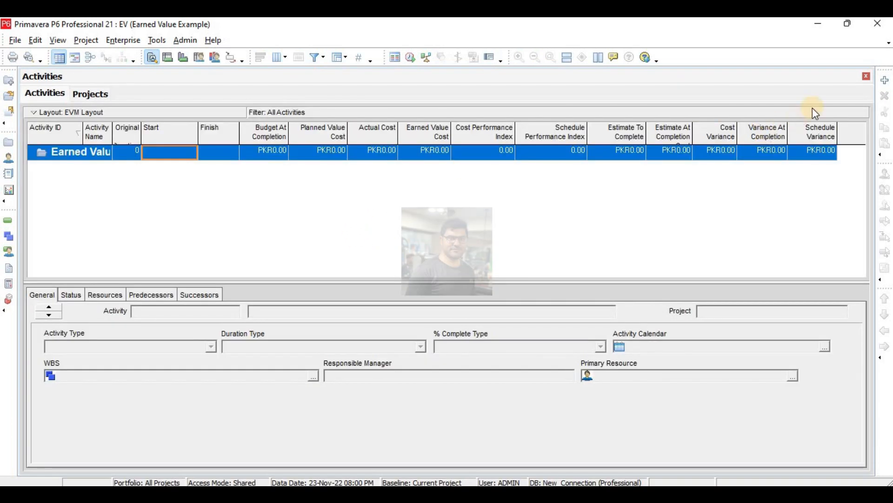
left_click(885, 80)
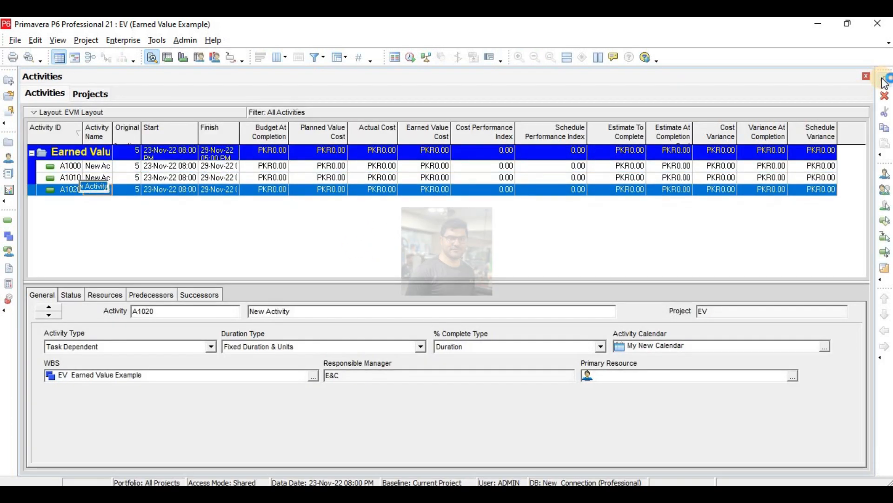
left_click(885, 80)
Widen the Activity Name column slightly and rename activity A1000 as Side1
left_click(97, 167)
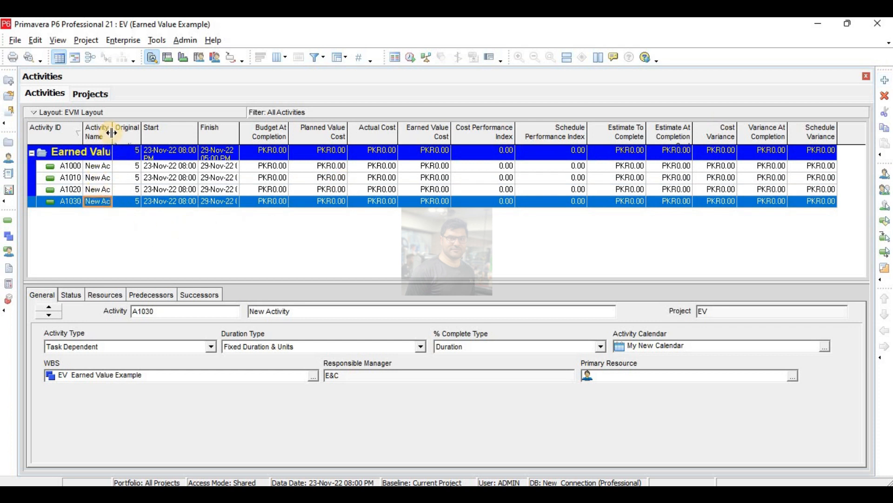
left_click_drag(112, 132, 119, 133)
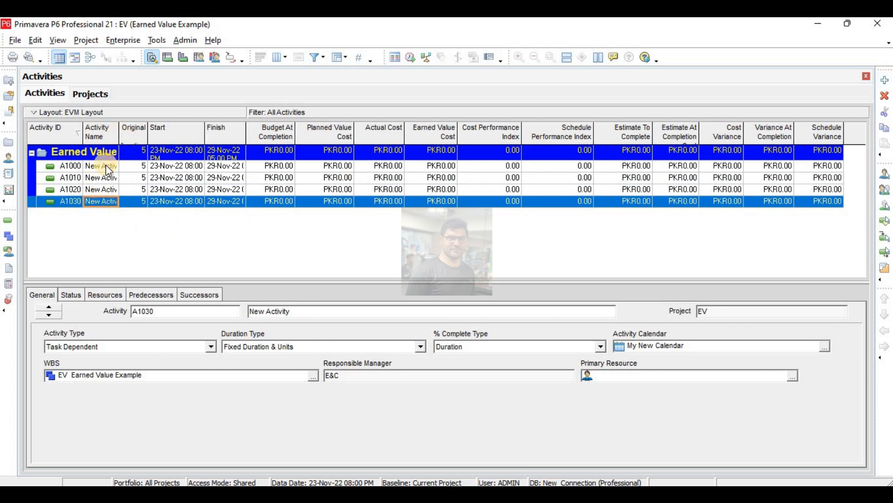
left_click(105, 166)
double_click(105, 166)
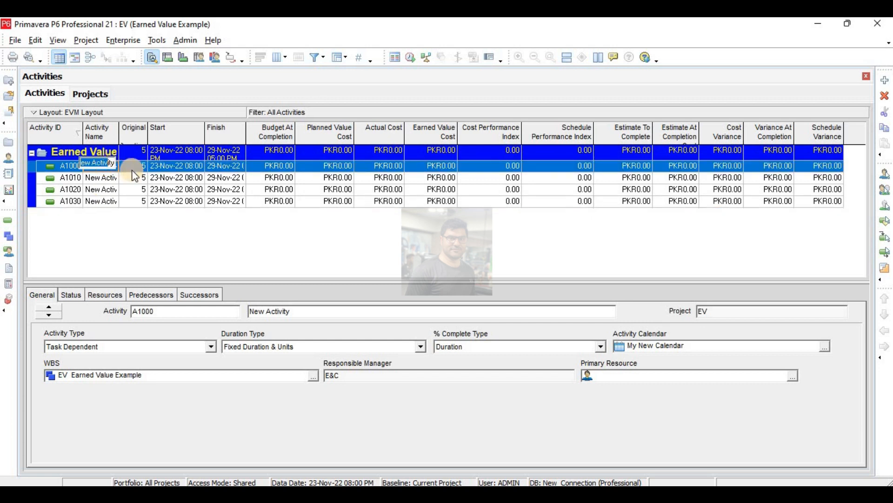
key("BackSpace")
key("BackSpace")
key("BackSpace")
type("Side1")
key("Return")
left_click(133, 176)
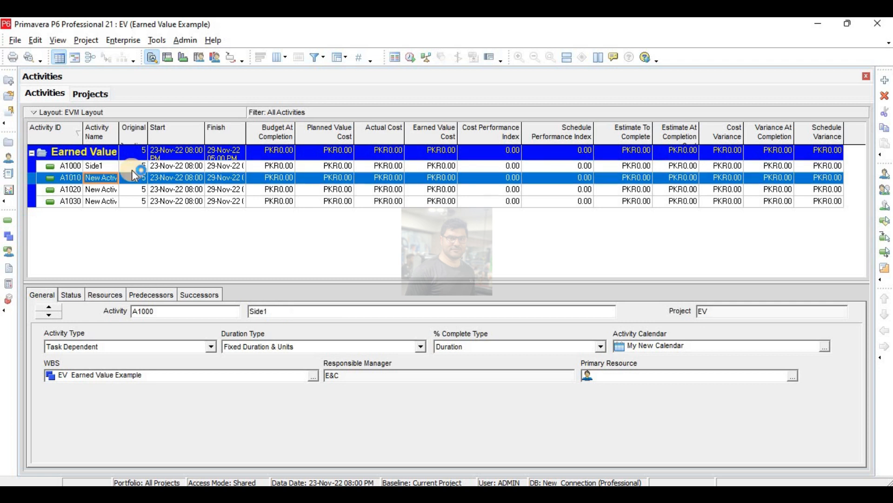
Rename activity A1010 as Side2
key("F2")
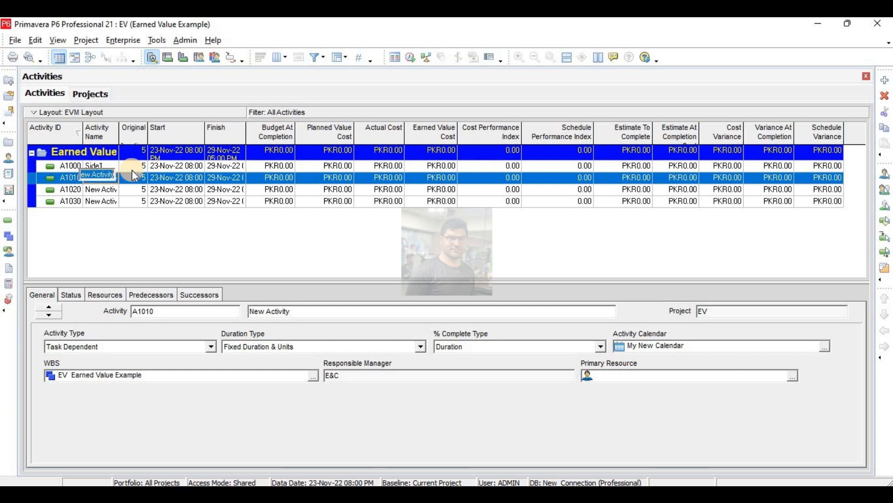
type("S")
type("de")
key("BackSpace")
key("BackSpace")
type("ide2")
key("Return")
Rename activity A1020 as Side3 and activity A1030 as Side4
key("Down")
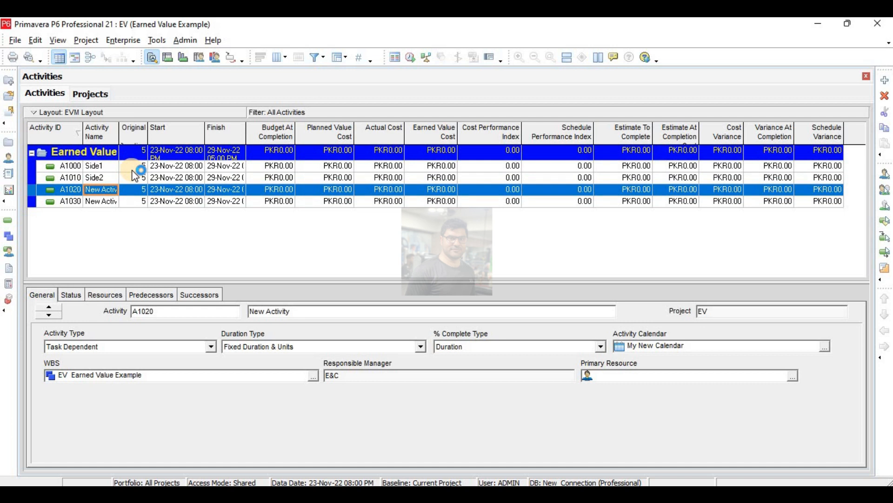
type("S")
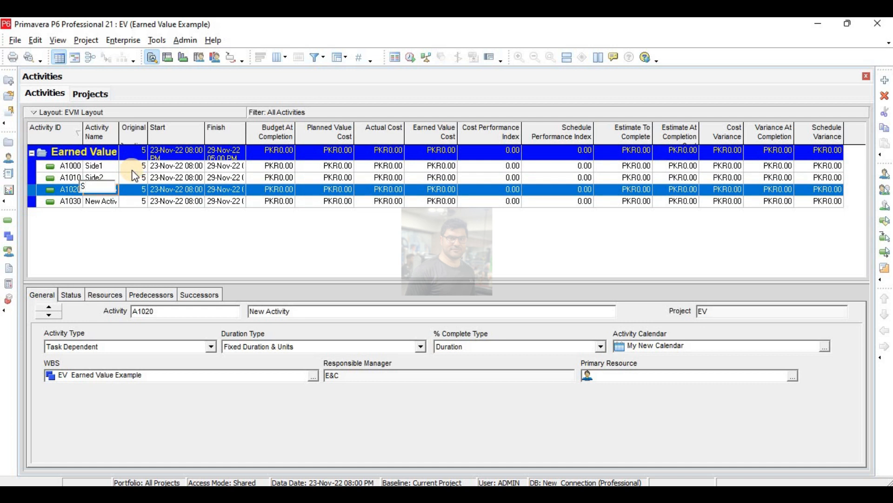
type("ide3")
key("Return")
key("Down")
type("Side")
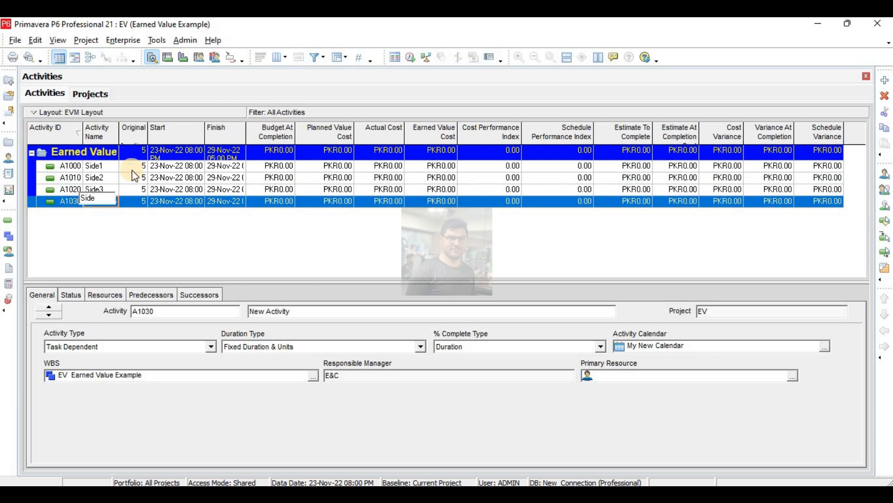
key("Return")
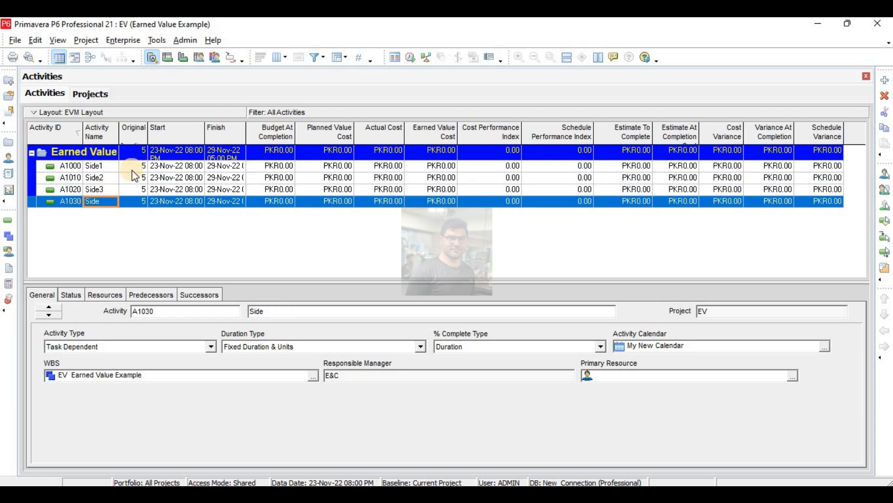
key("F2")
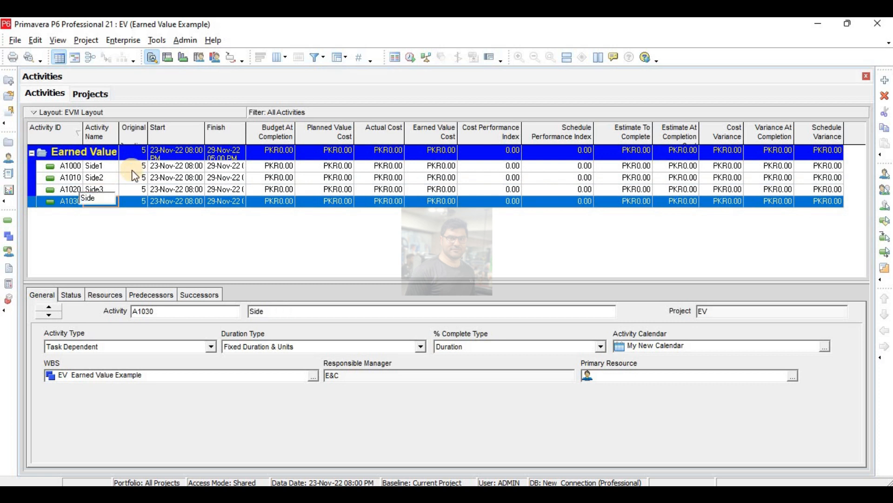
type("4")
key("Return")
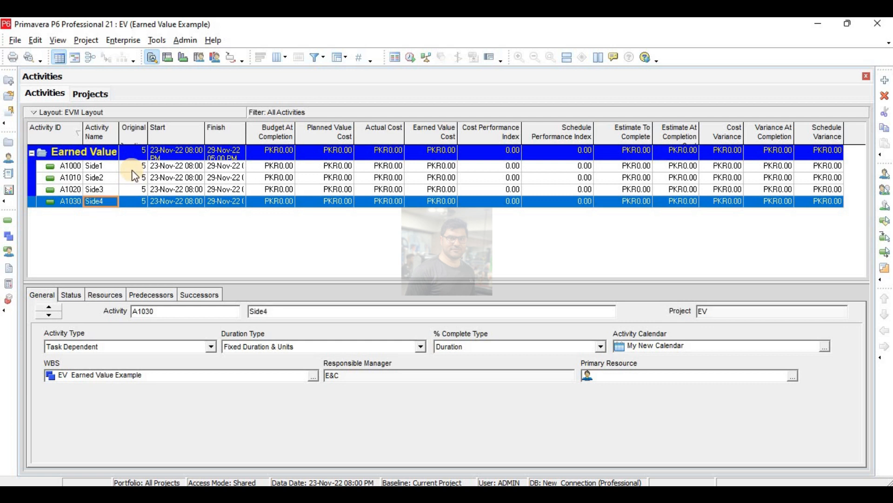
Set the original duration of all four activities, Side1 to Side4, to 1 day each
key("Up")
key("Up")
key("Up")
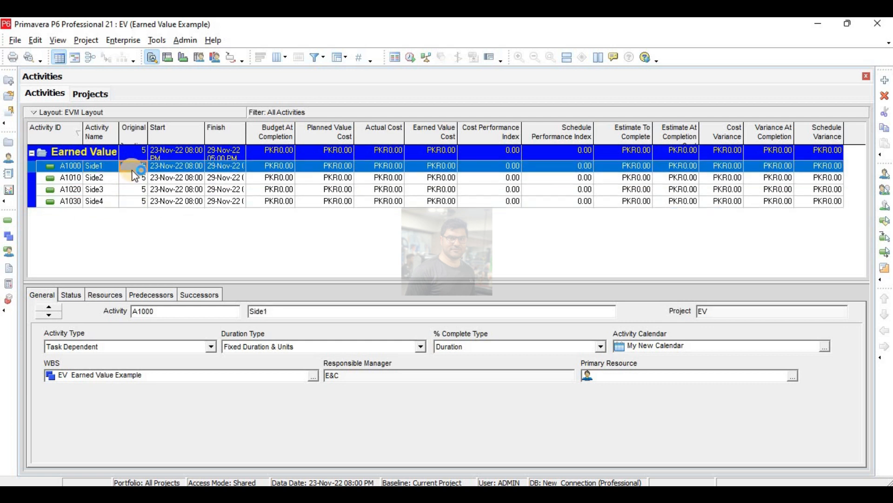
left_click(134, 168)
type("1")
key("Return")
type("1")
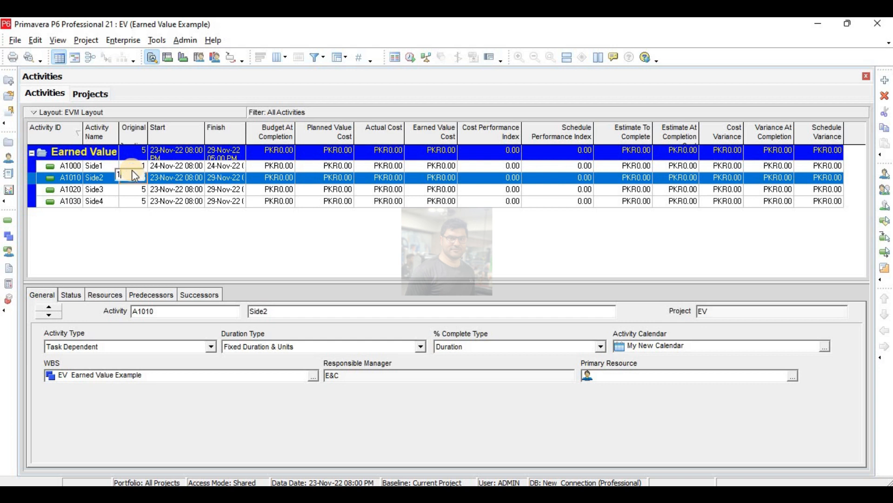
key("Return")
type("1")
key("Return")
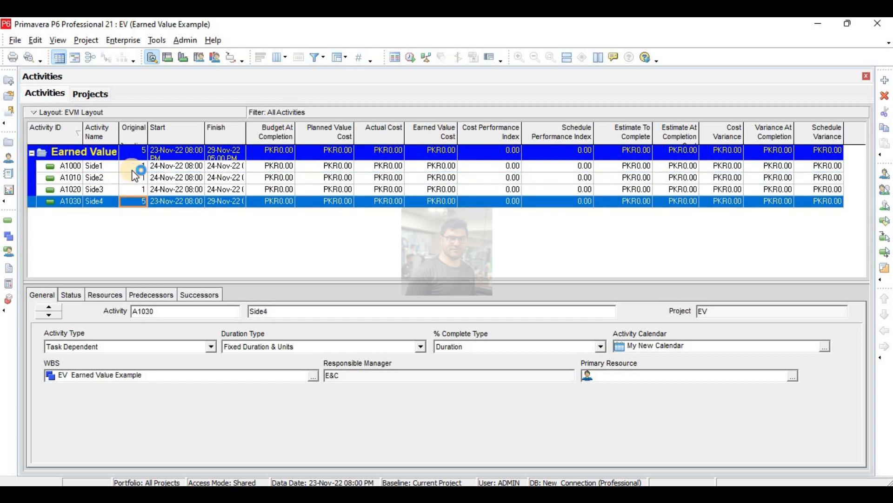
type("1")
key("Return")
Assign Side1 as the predecessor of Side2, and Side2 as the predecessor of Side3
left_click(107, 300)
left_click(154, 300)
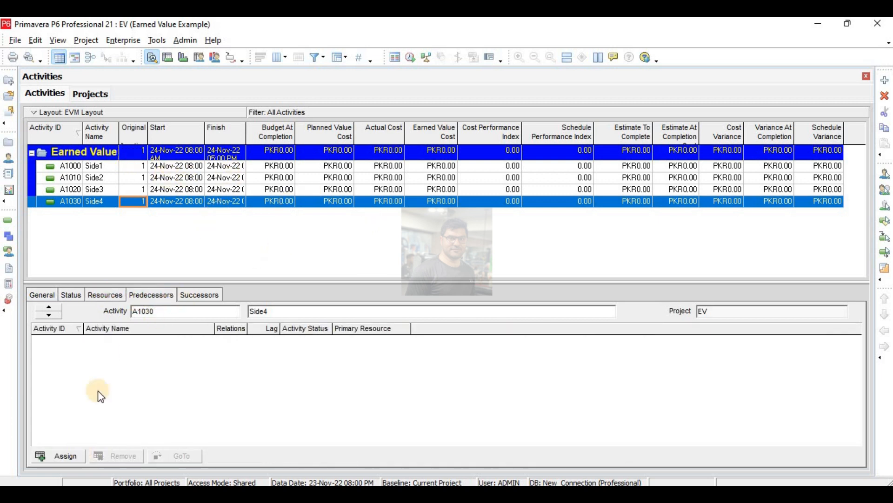
left_click(135, 166)
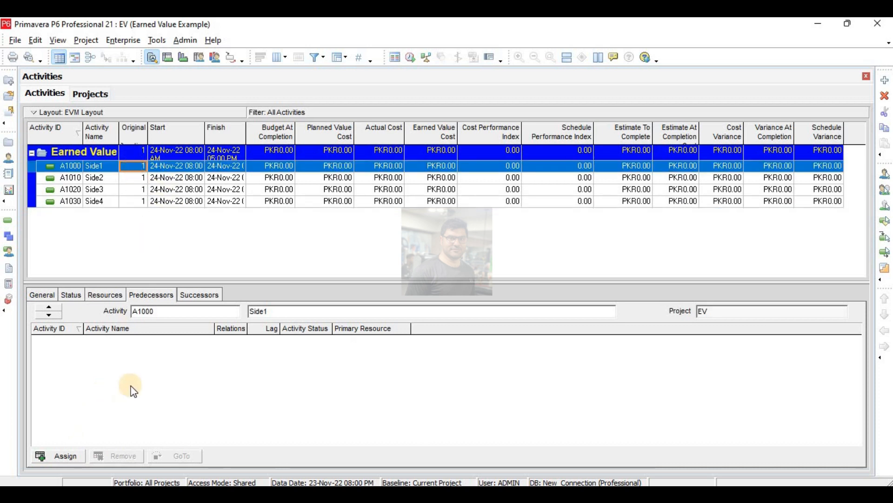
left_click(131, 178)
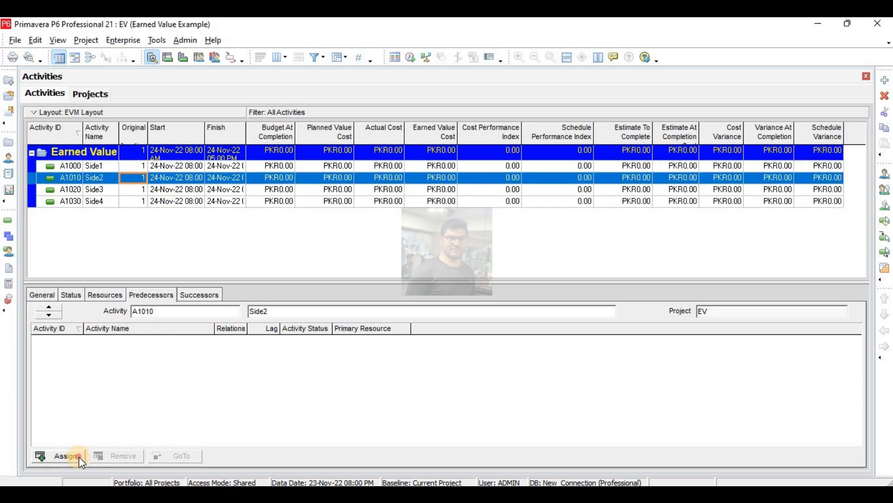
left_click(79, 455)
double_click(671, 168)
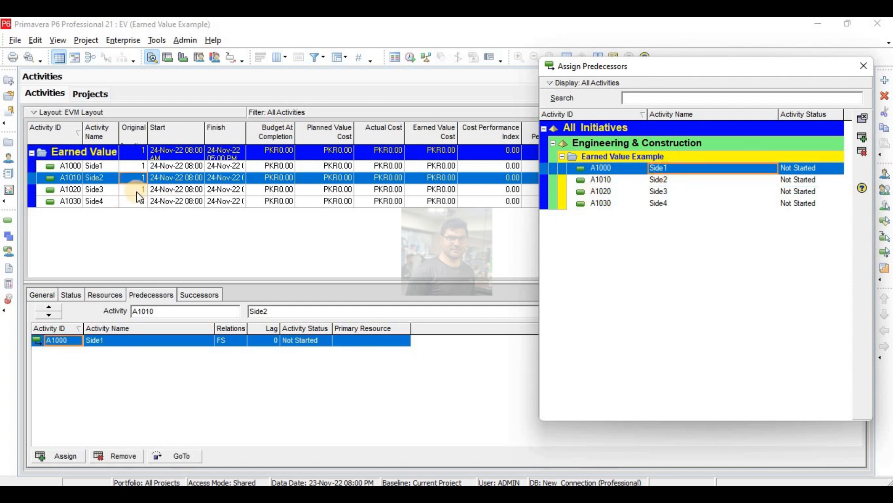
left_click(134, 189)
double_click(658, 182)
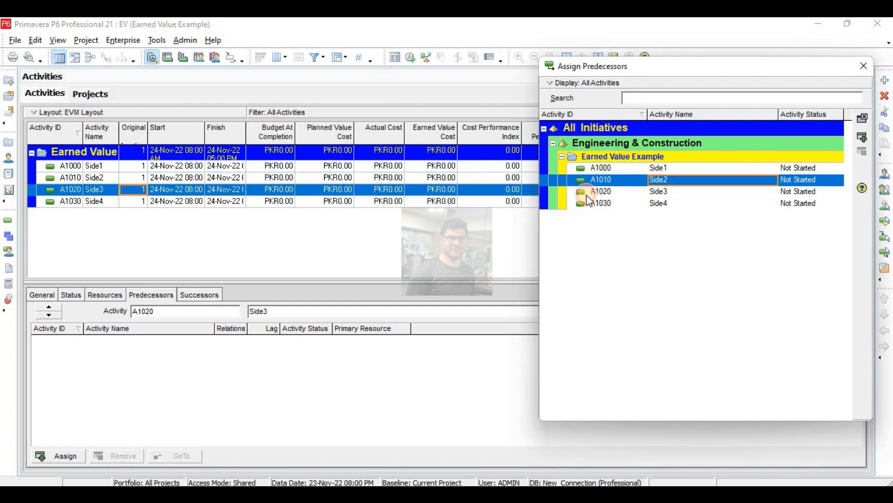
Assign Side3 as the predecessor of Side4 and schedule the project with its own data date
left_click(135, 202)
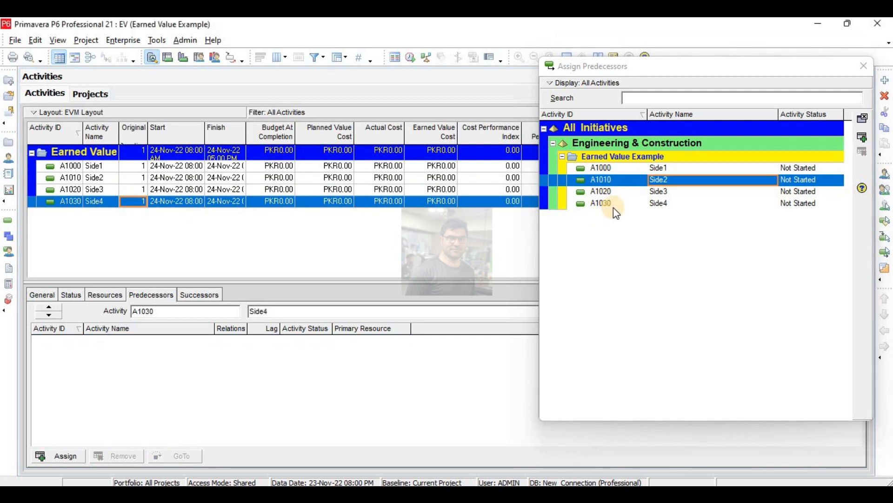
double_click(659, 195)
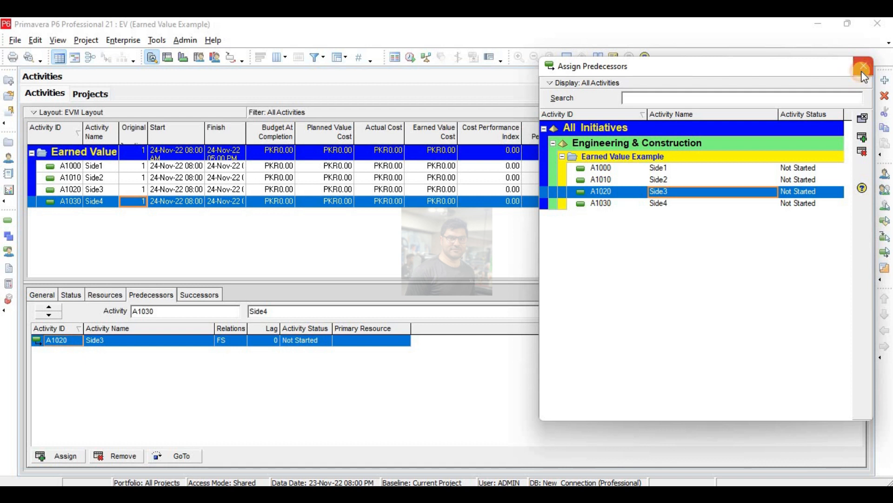
left_click(862, 71)
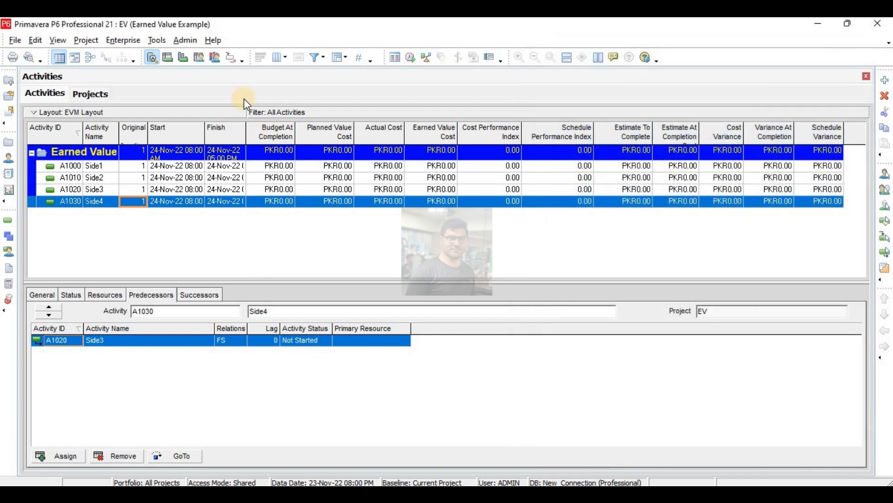
left_click(408, 57)
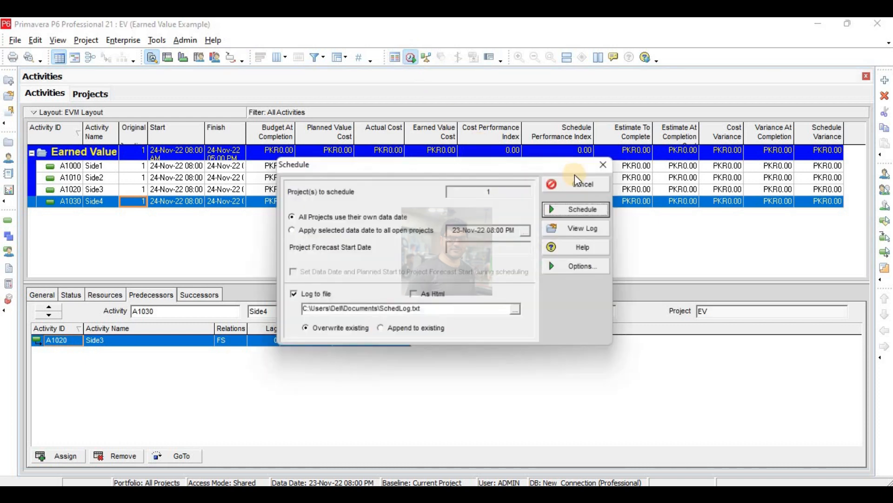
left_click(578, 209)
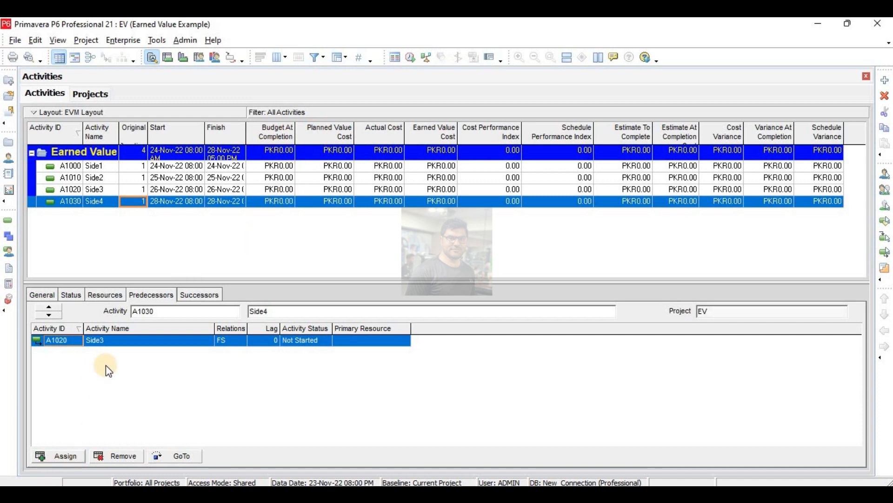
Assign the labor resource R-4 EV Manager to all four side activities and reschedule the project
left_click(107, 294)
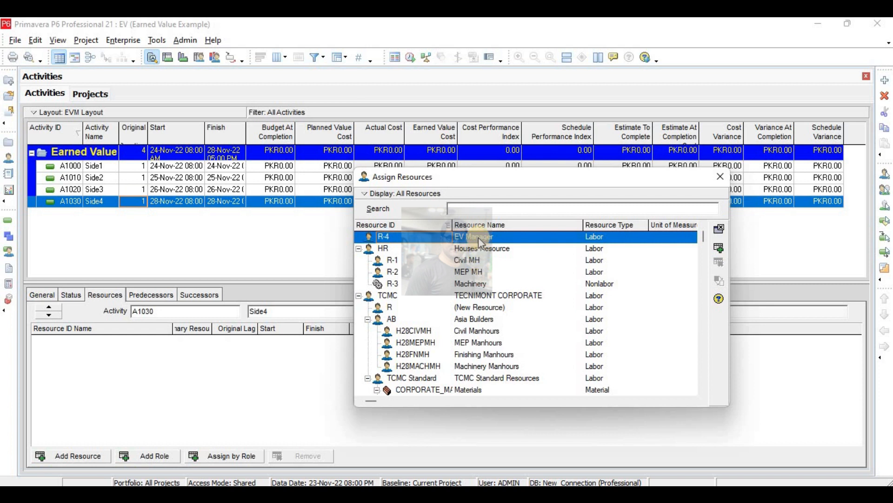
left_click(719, 247)
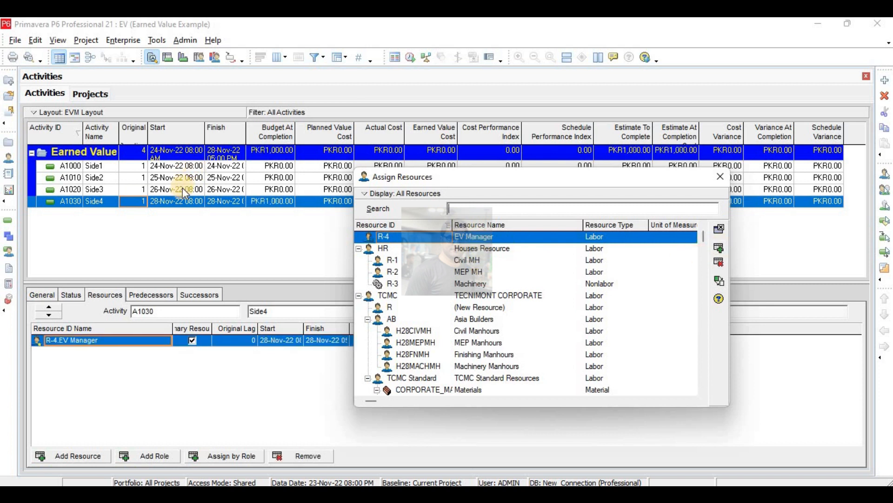
left_click(183, 188)
left_click(720, 247)
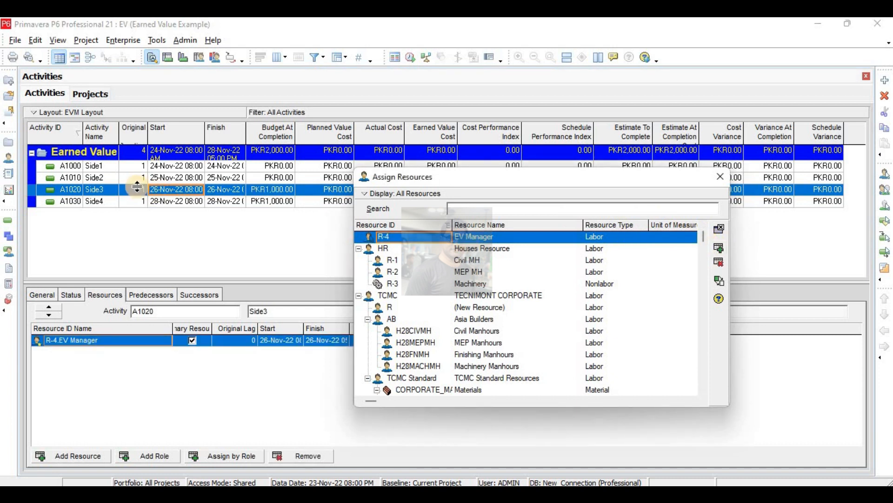
left_click(211, 183)
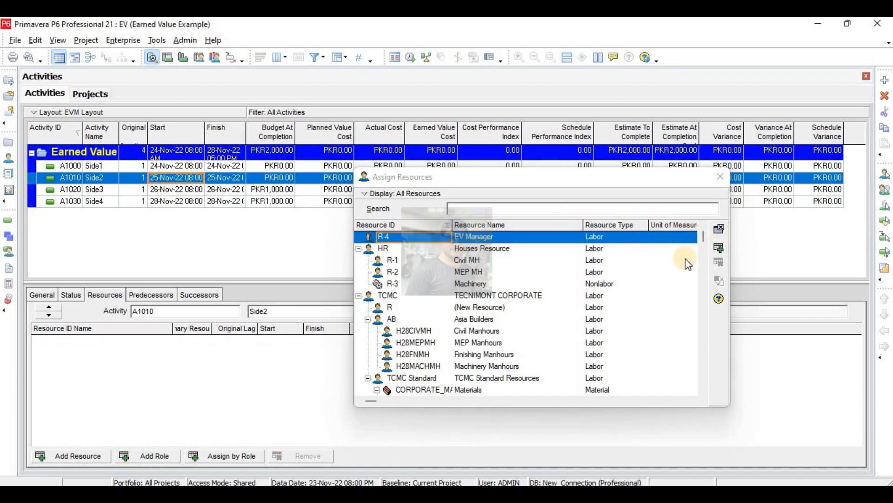
left_click(718, 249)
left_click(182, 166)
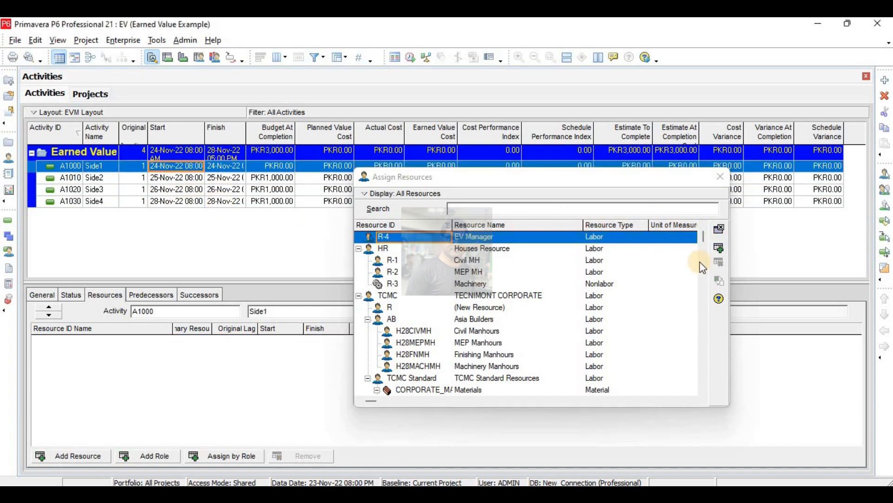
left_click(719, 248)
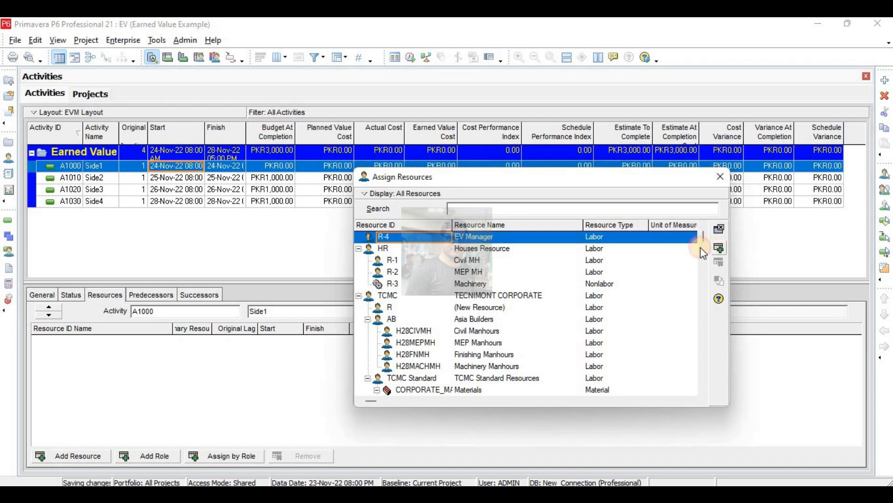
left_click(719, 179)
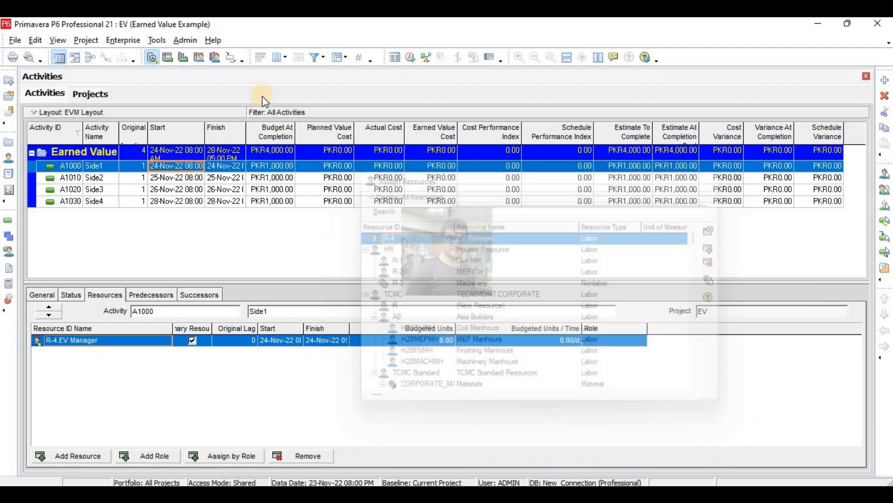
left_click(410, 59)
left_click(590, 211)
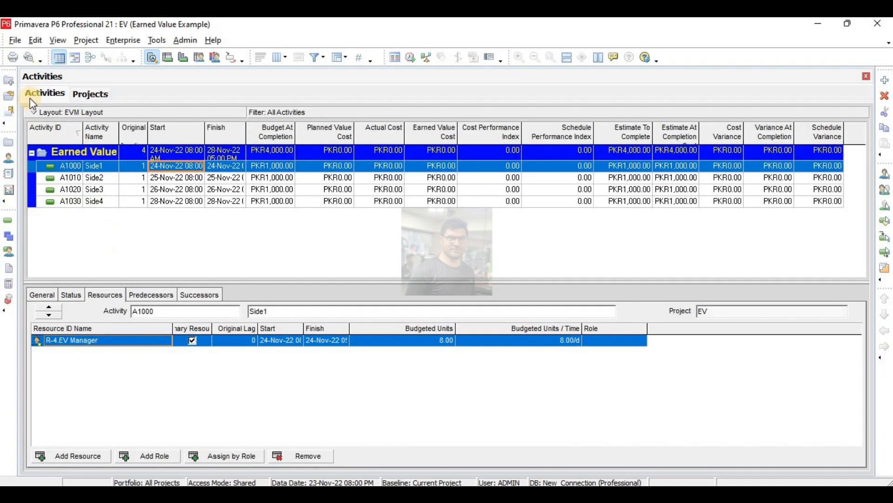
left_click(11, 43)
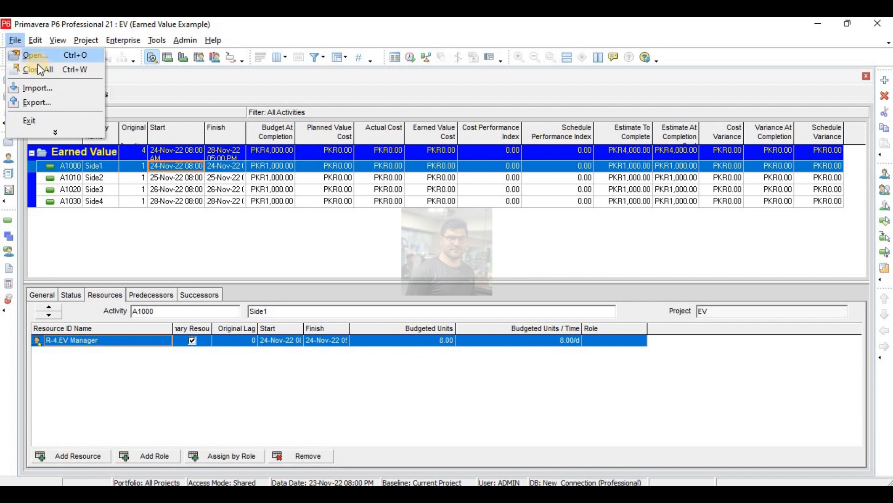
left_click(44, 71)
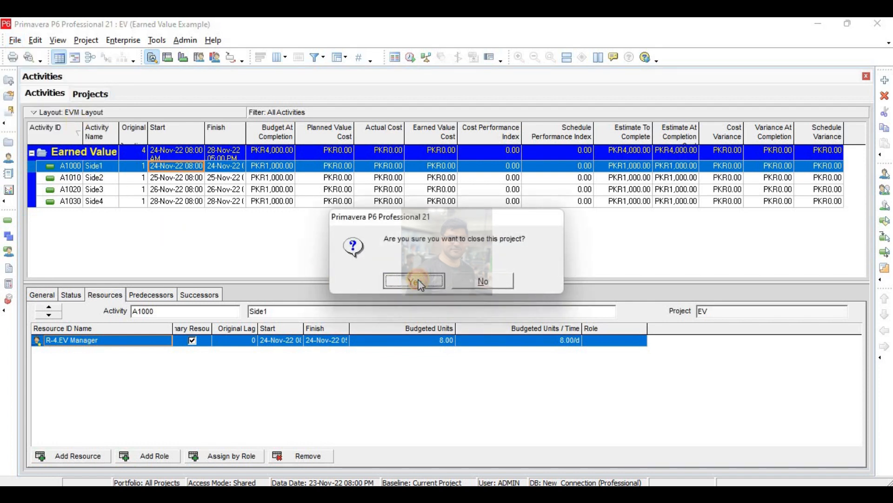
left_click(486, 279)
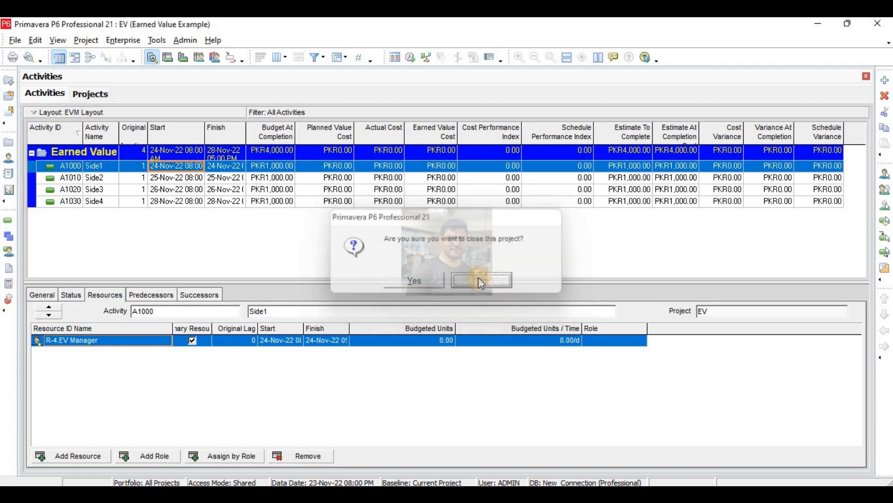
Save a copy of the current project as a new baseline of Earned Value Example
left_click(86, 41)
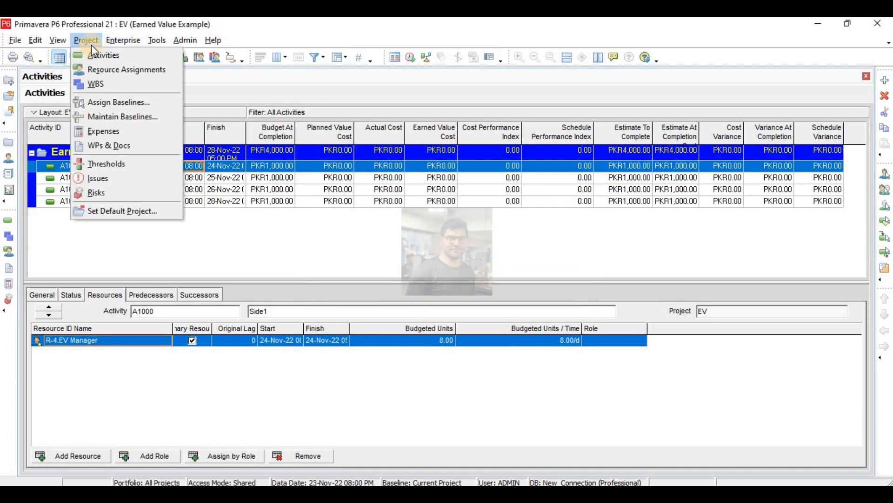
left_click(118, 117)
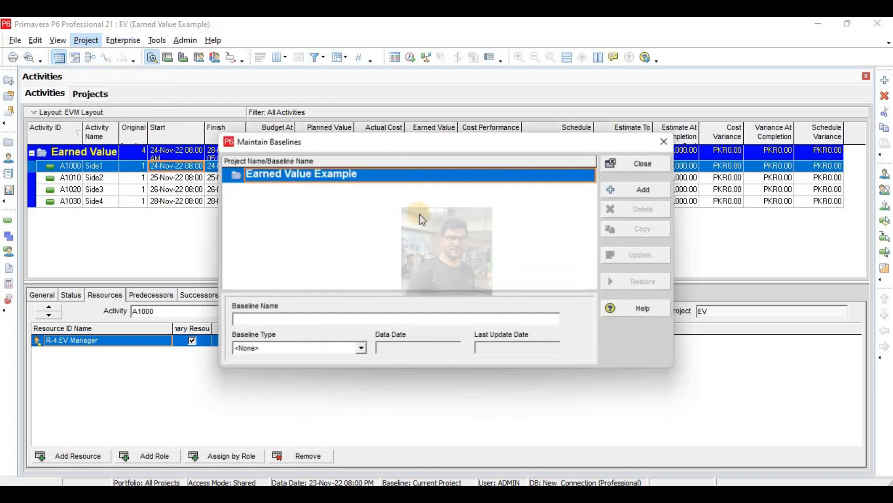
left_click(623, 190)
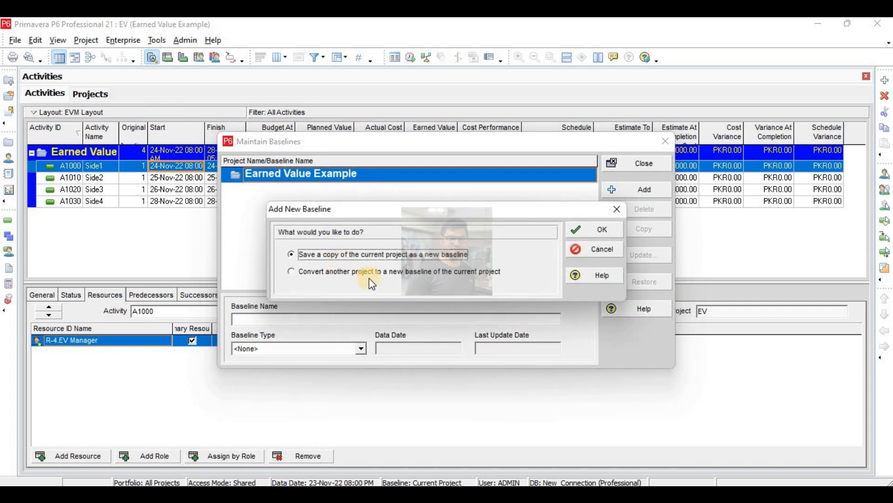
left_click(593, 228)
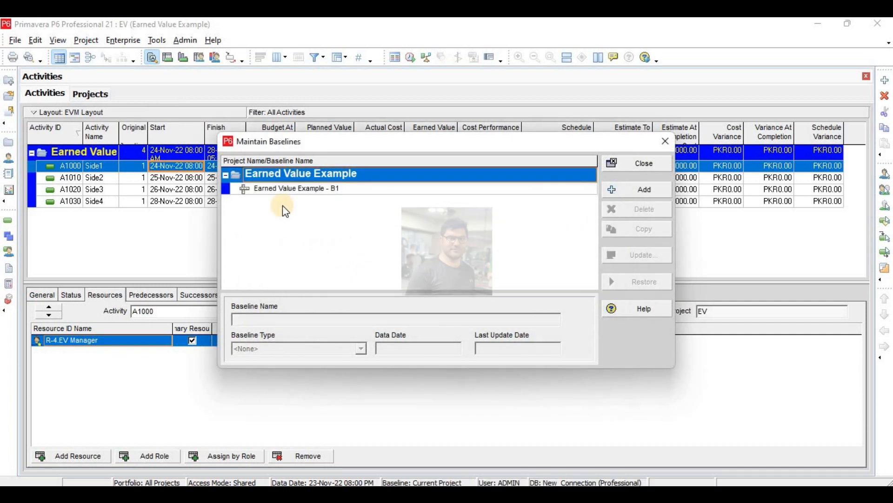
Assign the Earned Value Example - B1 baseline as the project baseline of Earned Value Example
left_click(294, 190)
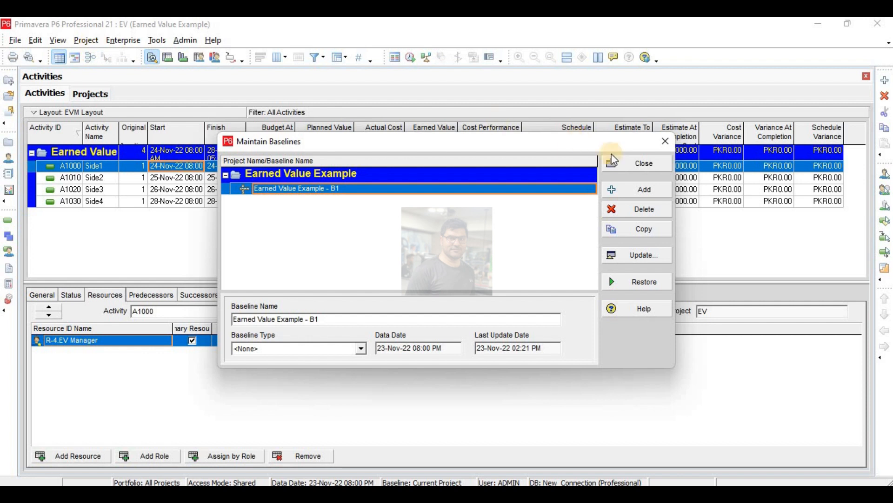
left_click(638, 164)
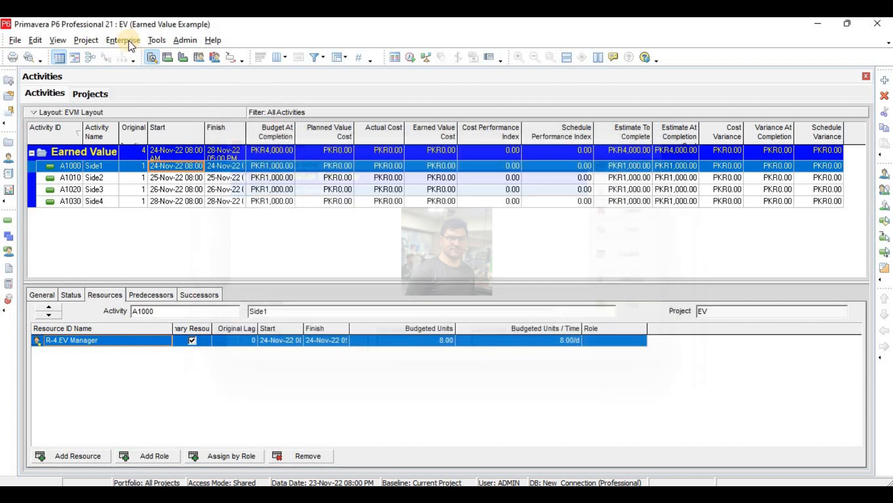
left_click(84, 41)
left_click(104, 104)
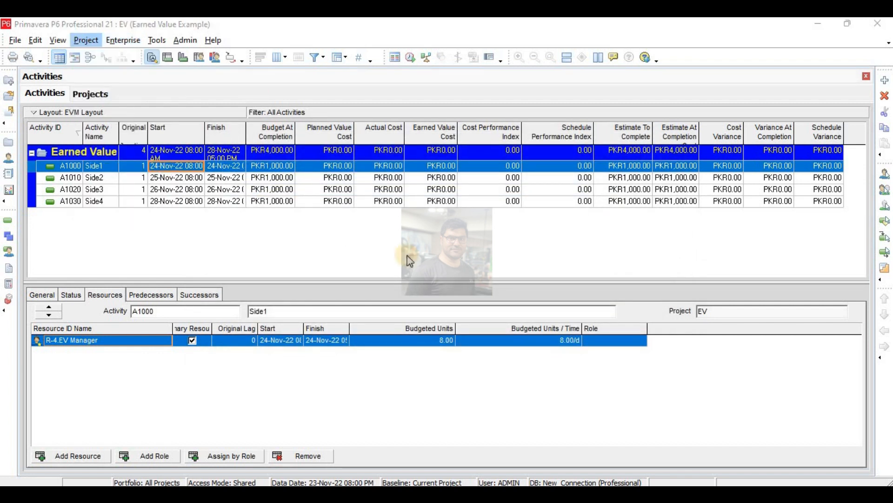
left_click(334, 215)
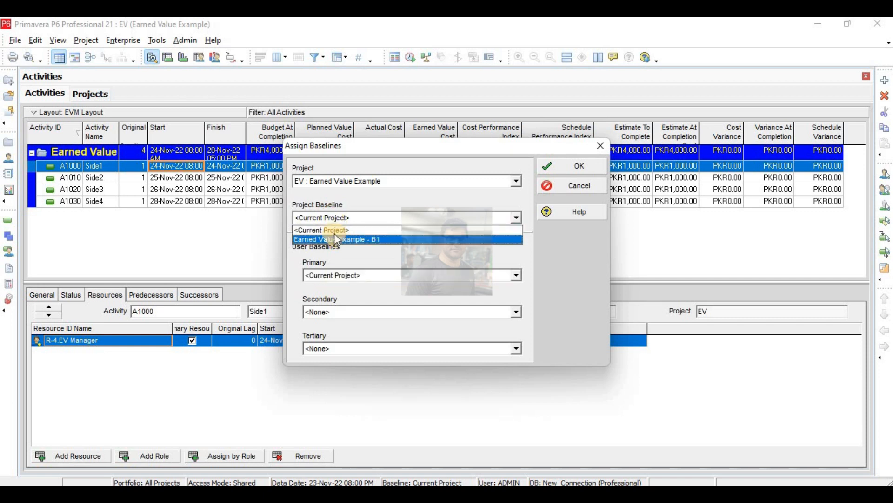
left_click(398, 238)
left_click(573, 165)
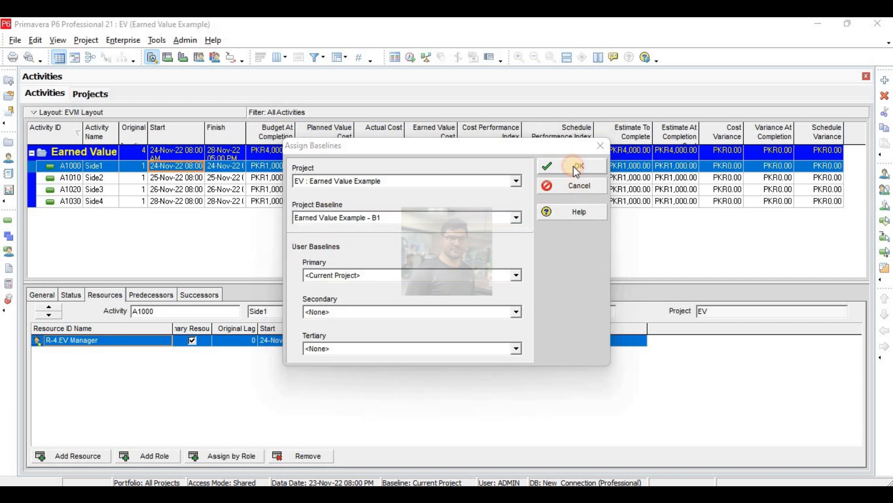
Close the open Earned Value Example project
left_click(15, 40)
left_click(38, 70)
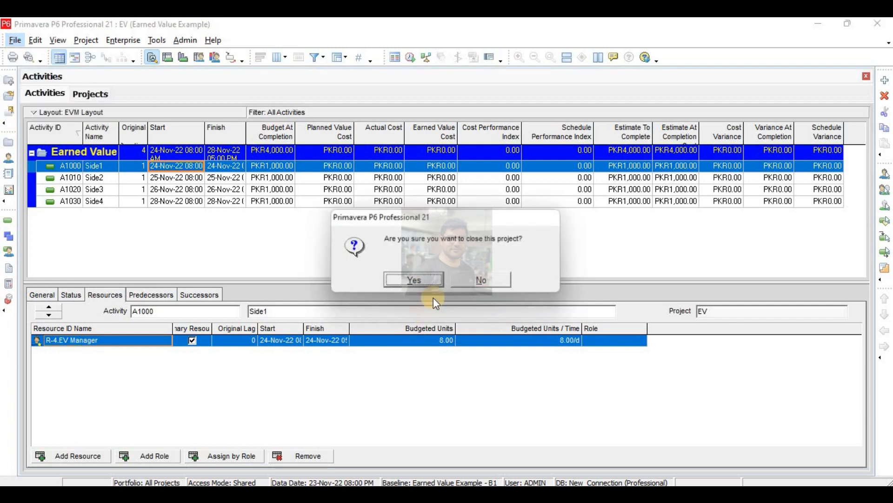
left_click(410, 281)
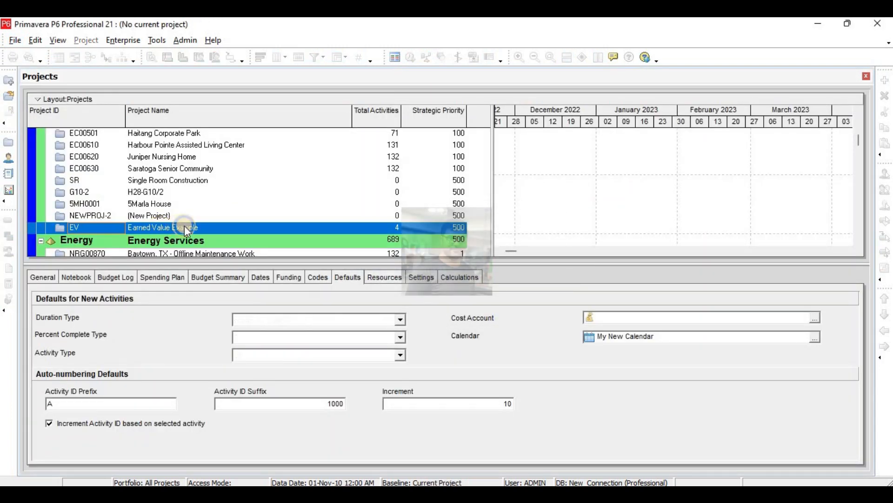
Copy the EV project and paste it directly under the Enterprise node, All Initiatives, with its baselines included
right_click(184, 227)
left_click(202, 254)
scroll(199, 249, "up", 5)
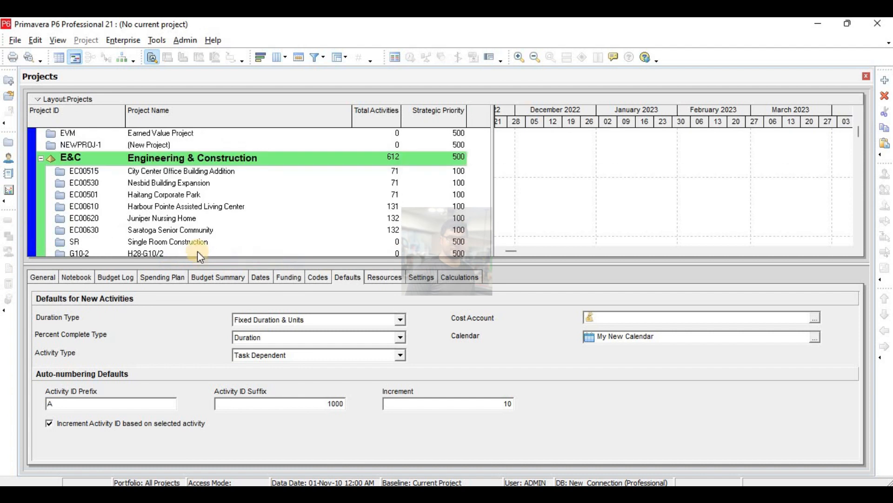
left_click(161, 223)
right_click(170, 136)
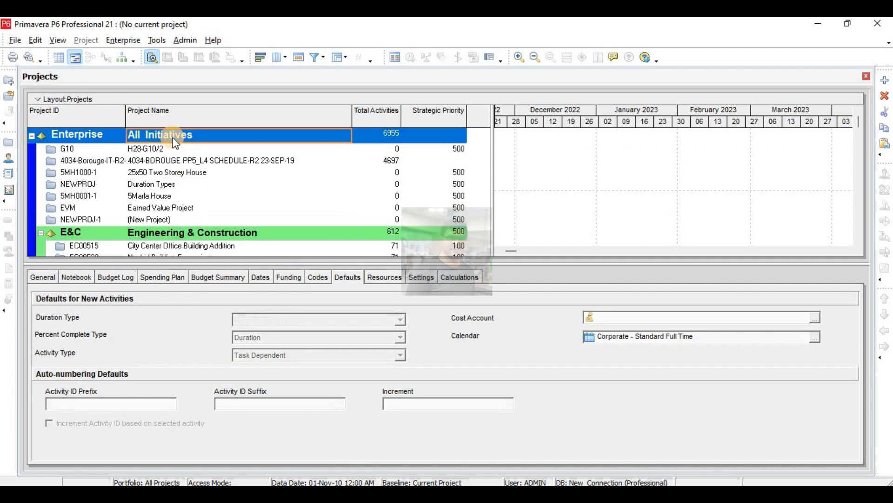
left_click(218, 235)
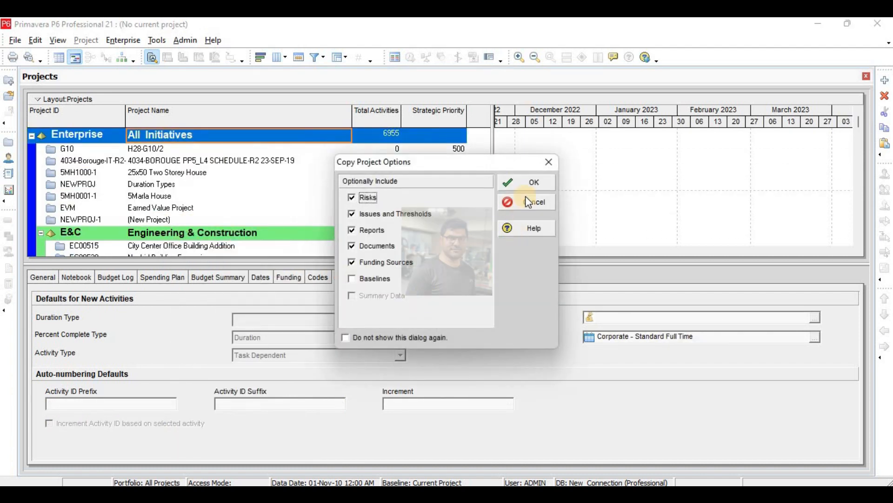
left_click(366, 280)
left_click(546, 182)
left_click(633, 174)
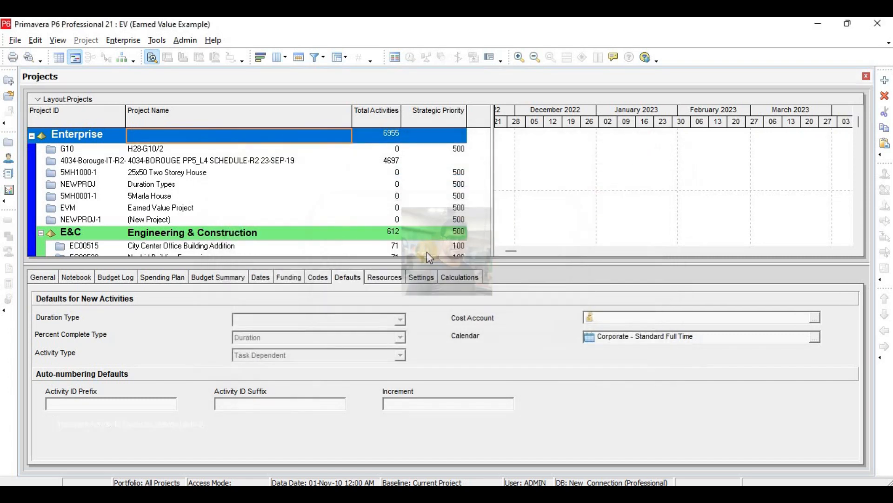
left_click(535, 197)
left_click(595, 188)
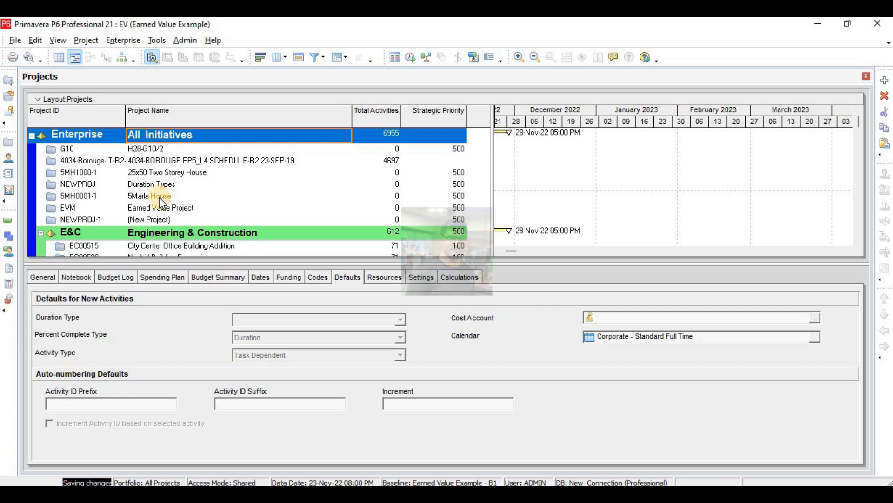
Open the original EV project under Engineering & Construction on its own
scroll(157, 206, "down", 1)
scroll(157, 205, "up", 1)
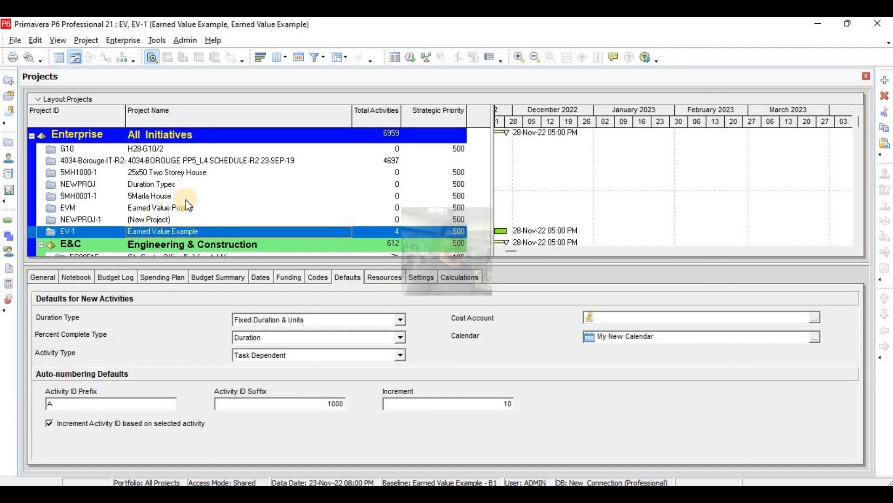
scroll(202, 218, "down", 5)
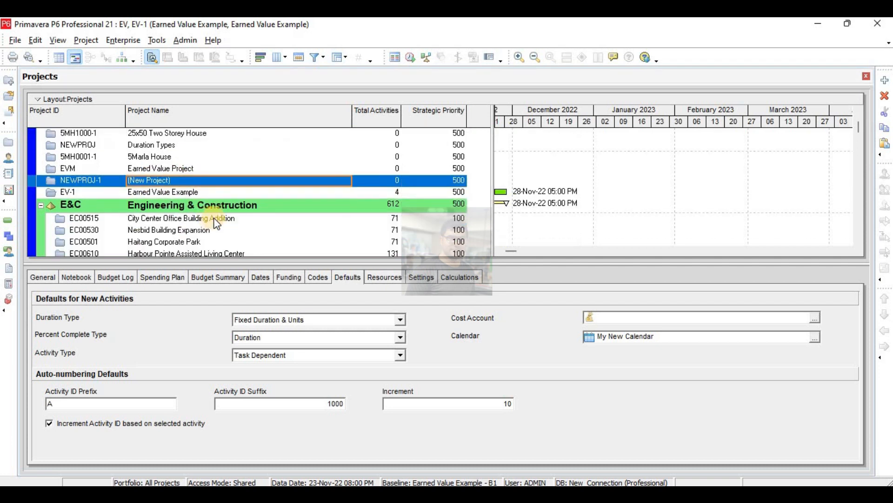
left_click(169, 201)
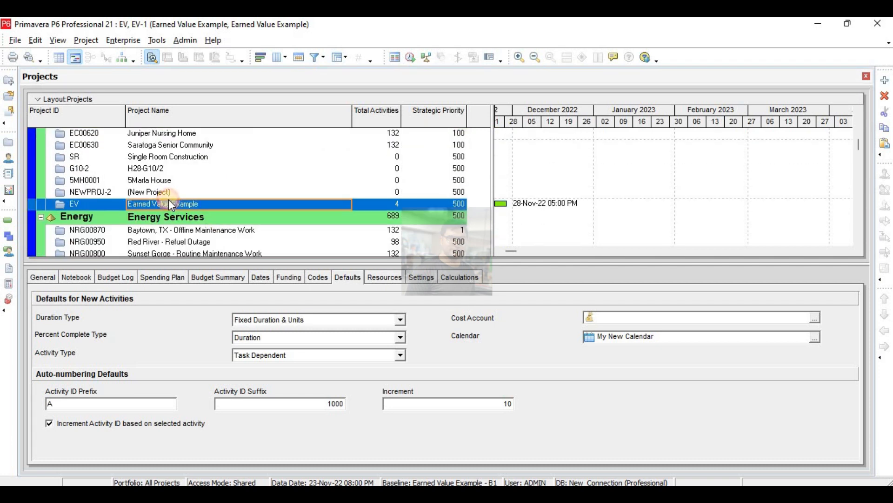
right_click(169, 201)
left_click(208, 171)
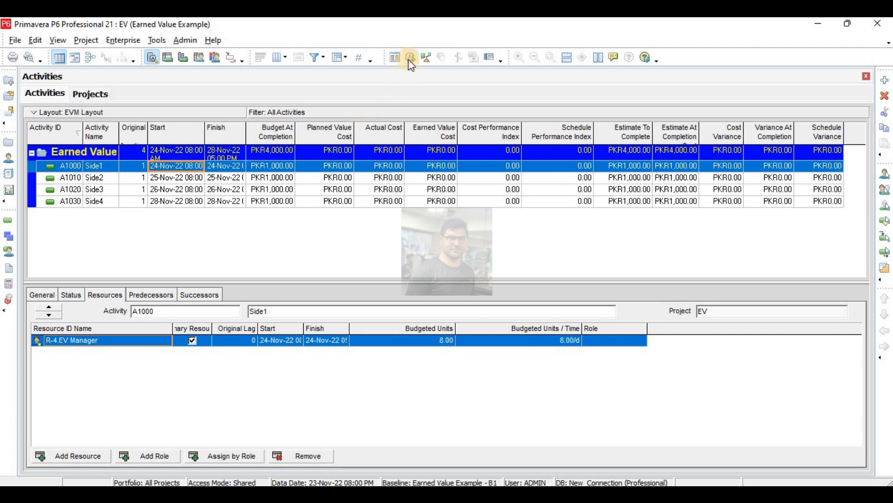
Compare the Estimate to Complete technique in the admin preferences' earned value settings with the ETC formulas on slide 94 in PowerPoint
left_click(194, 44)
left_click(208, 53)
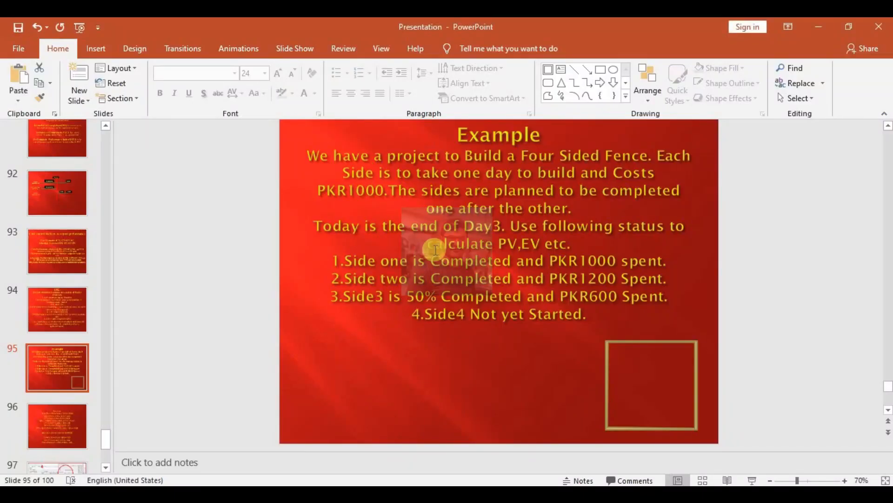
left_click(48, 319)
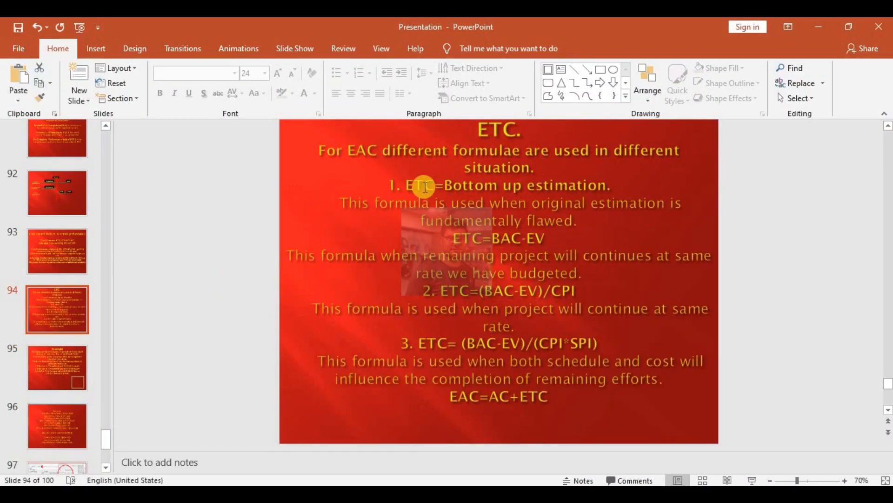
left_click(442, 204)
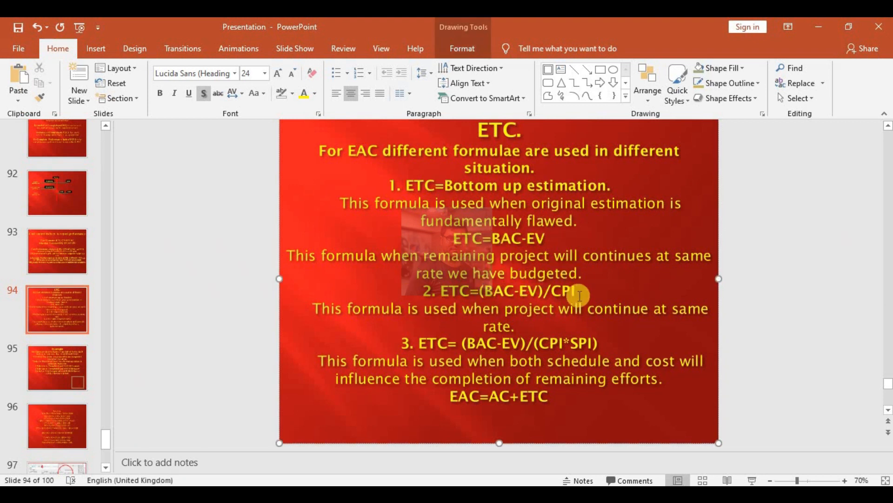
left_click_drag(534, 290, 421, 293)
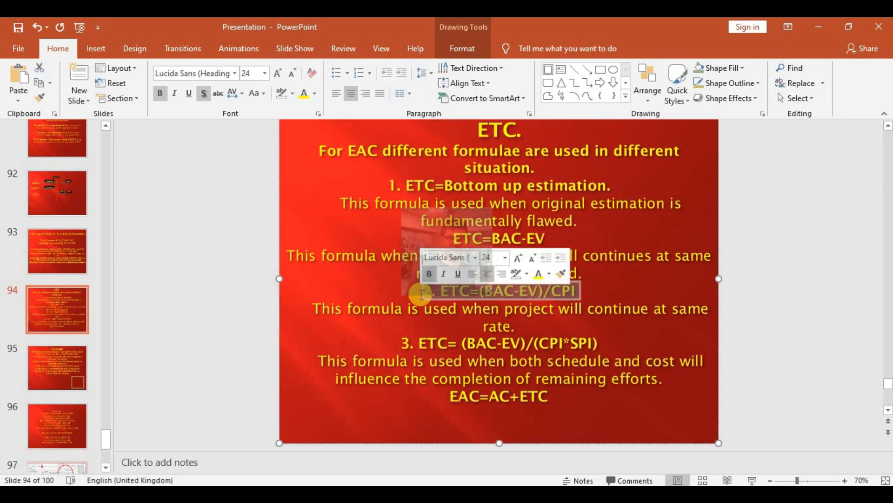
key("alt+Tab")
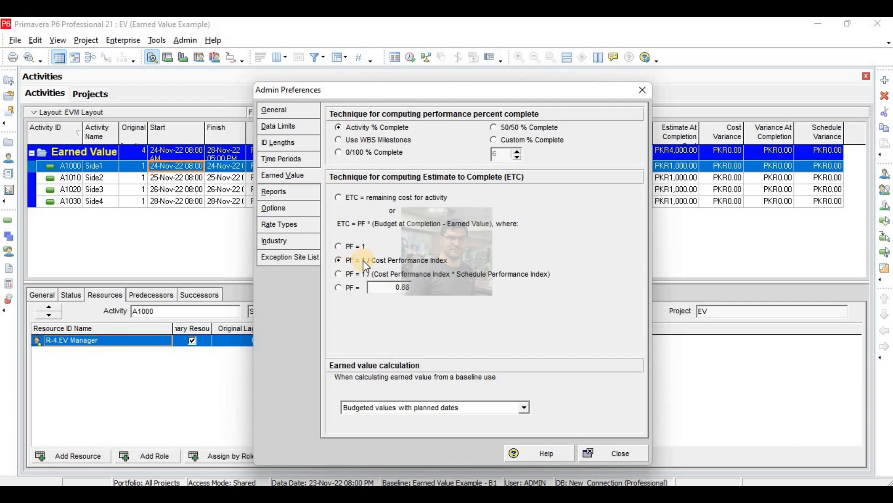
left_click(626, 454)
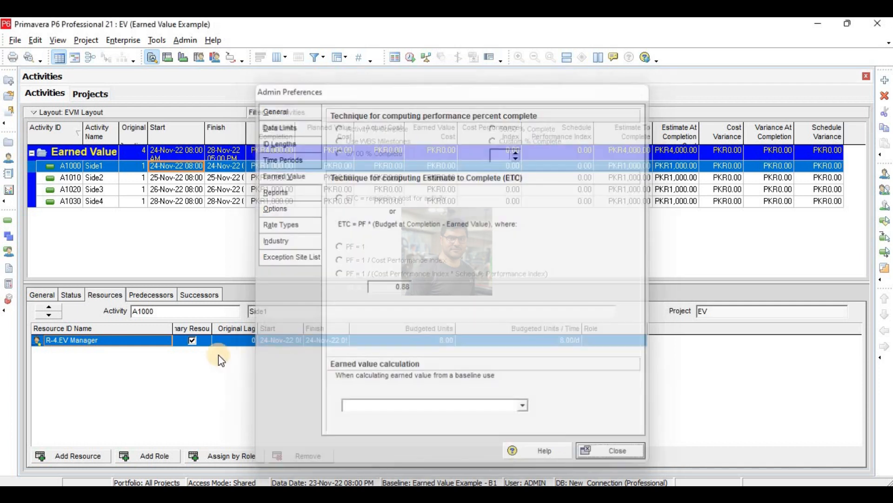
Check the earned value techniques set for the project's WBS and the data date in the scheduling settings
left_click(9, 238)
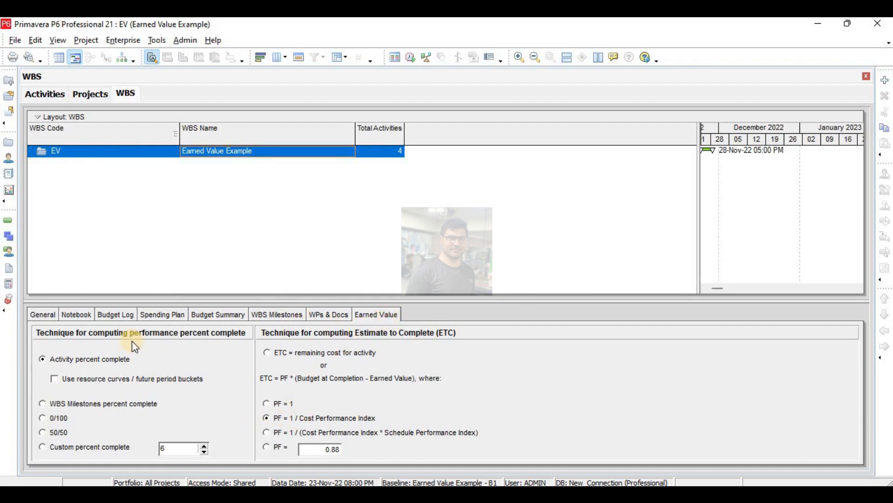
left_click(9, 222)
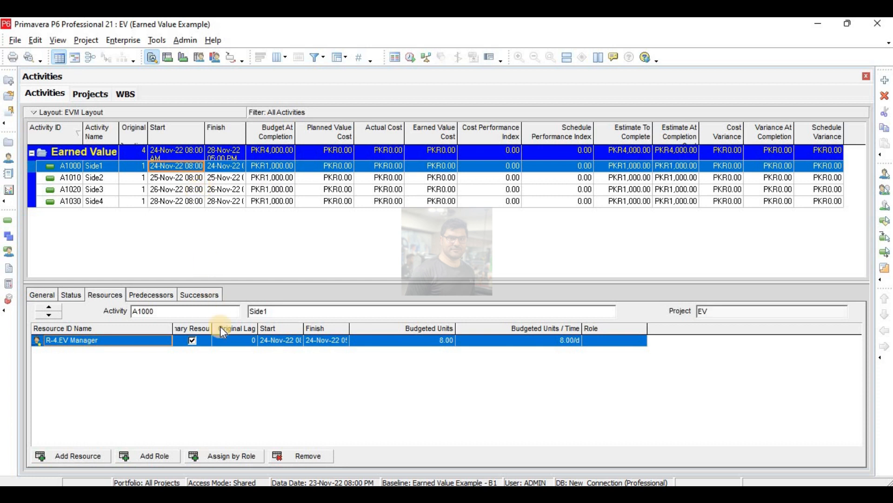
left_click(411, 59)
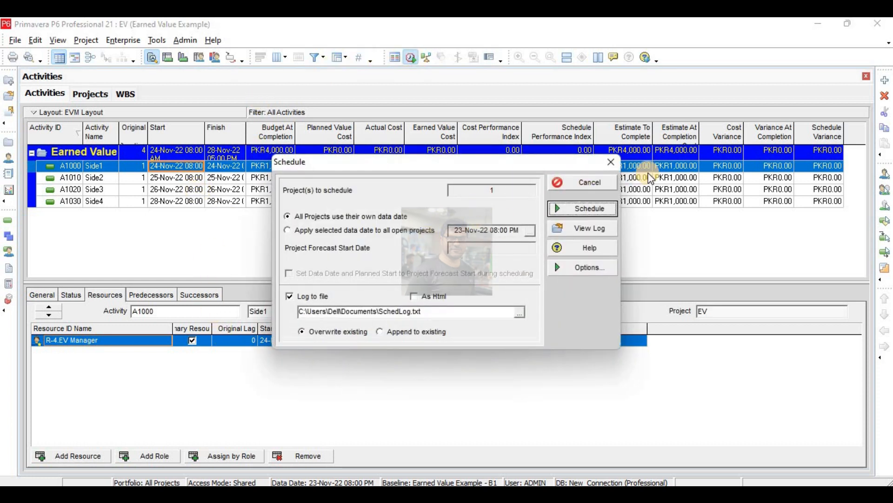
left_click(612, 162)
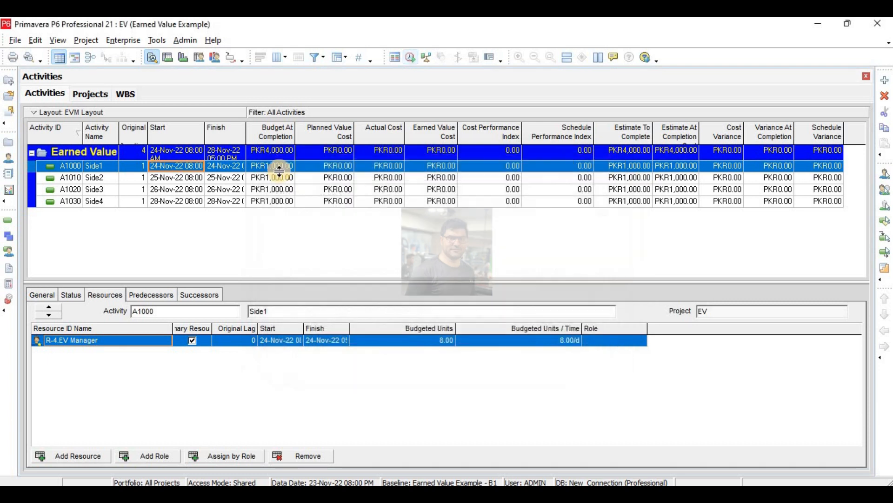
Mark activity Side1 as started and finished on its planned dates
left_click(76, 296)
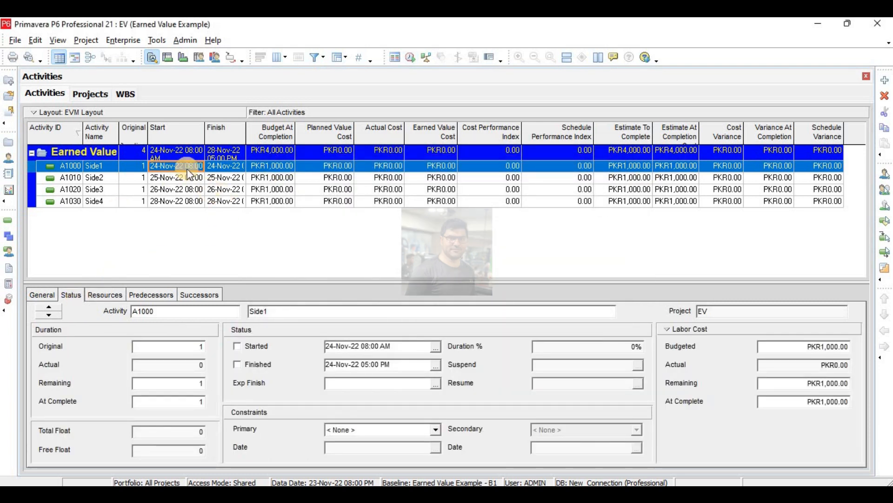
left_click(238, 346)
left_click(242, 367)
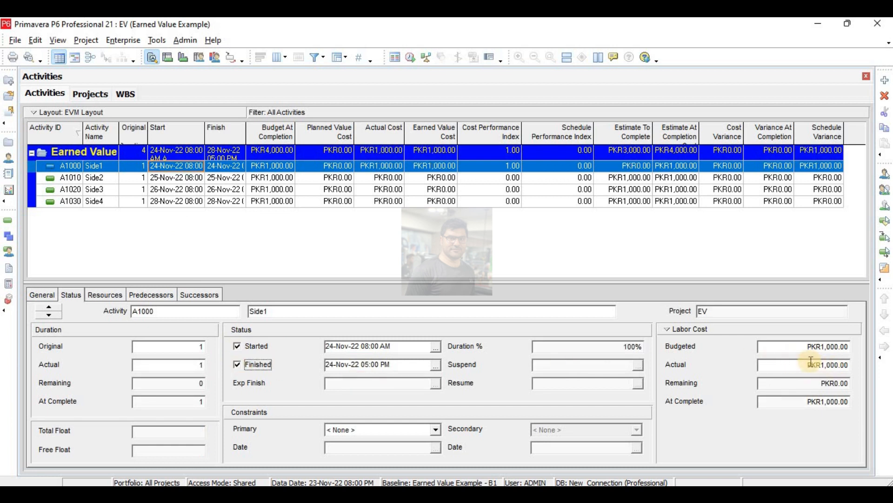
Mark activity Side2 as started and finished, and set its actual labor cost to PKR 1200
left_click(176, 177)
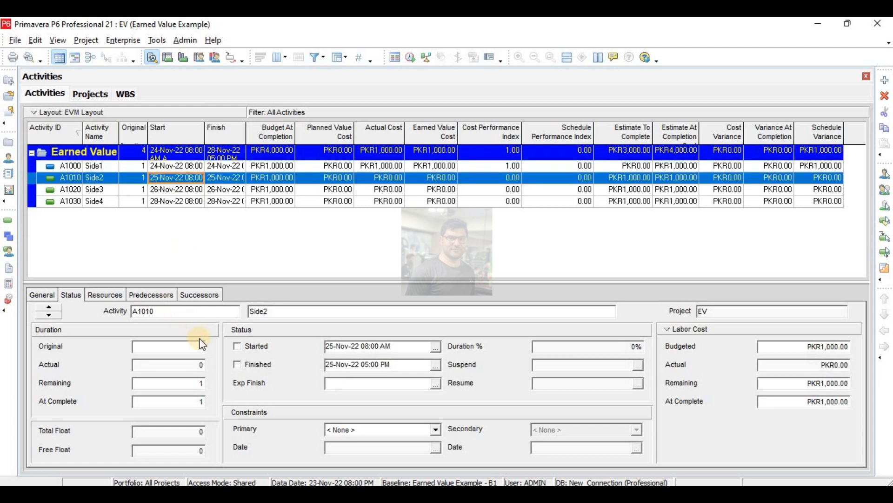
left_click(238, 347)
left_click(239, 364)
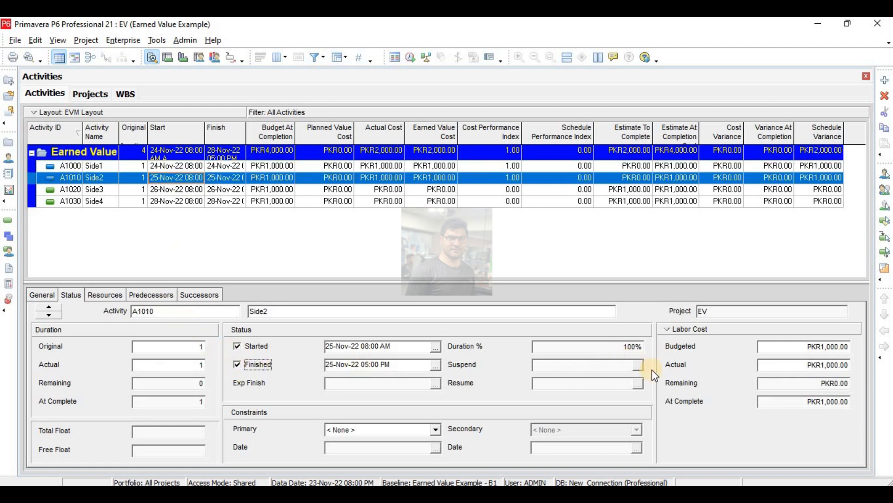
left_click(844, 365)
left_click_drag(801, 364, 717, 356)
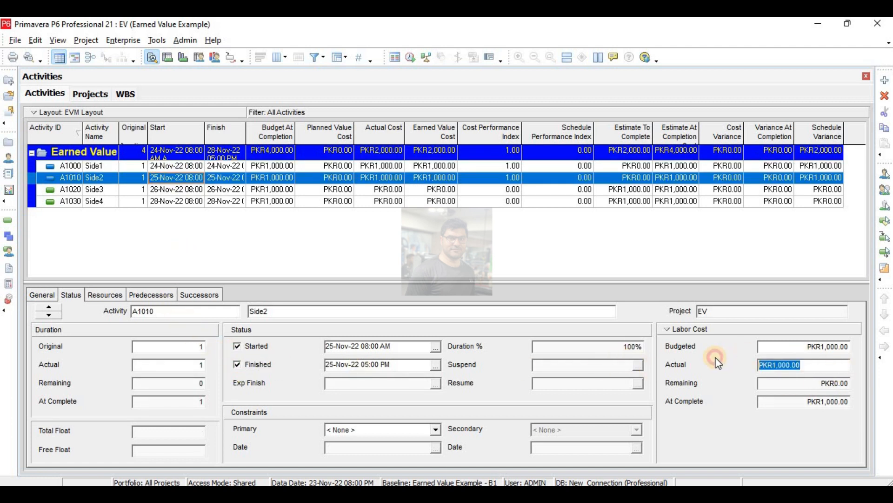
type("1200")
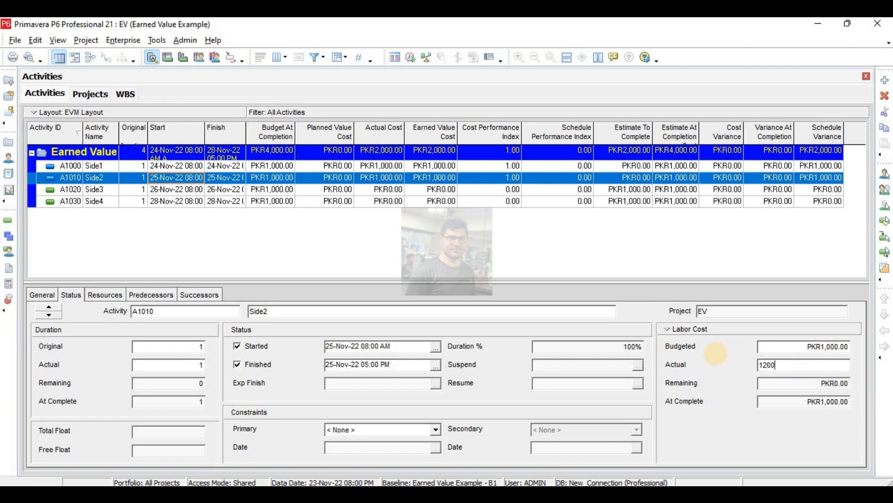
key("Return")
Mark activity Side3 as started on its planned date and set its duration percent complete to 50%
left_click(233, 187)
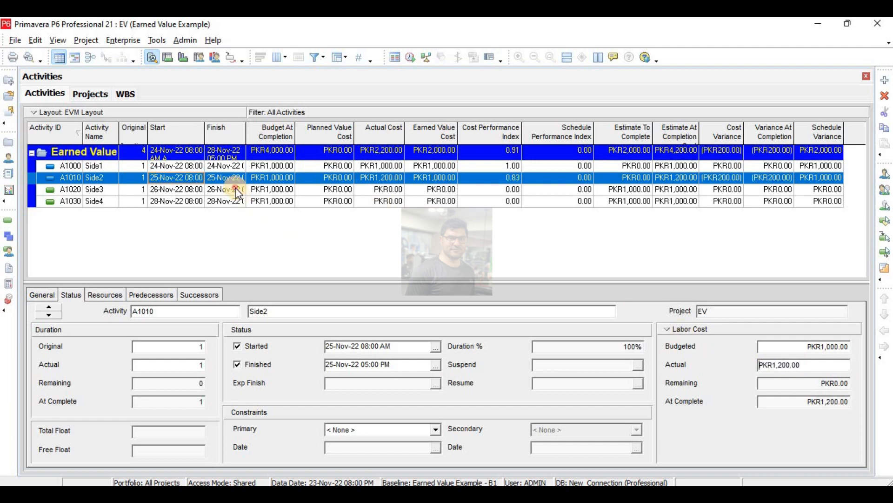
left_click(237, 346)
left_click(631, 347)
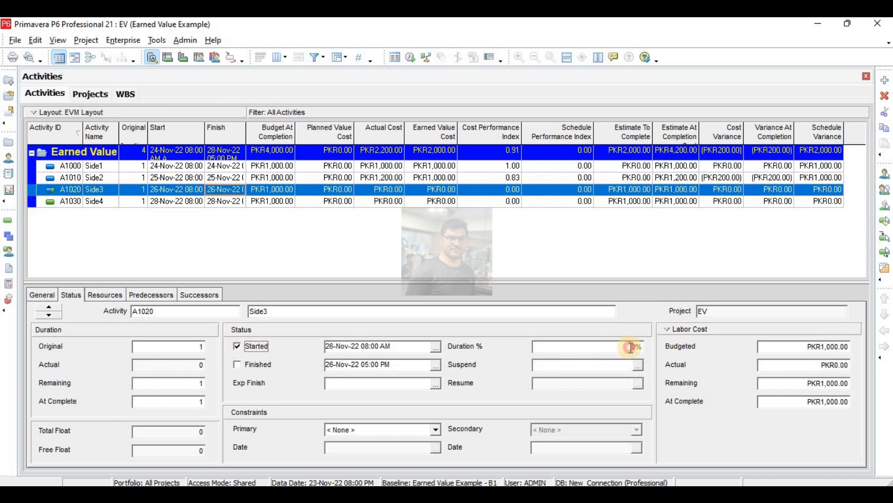
type("50")
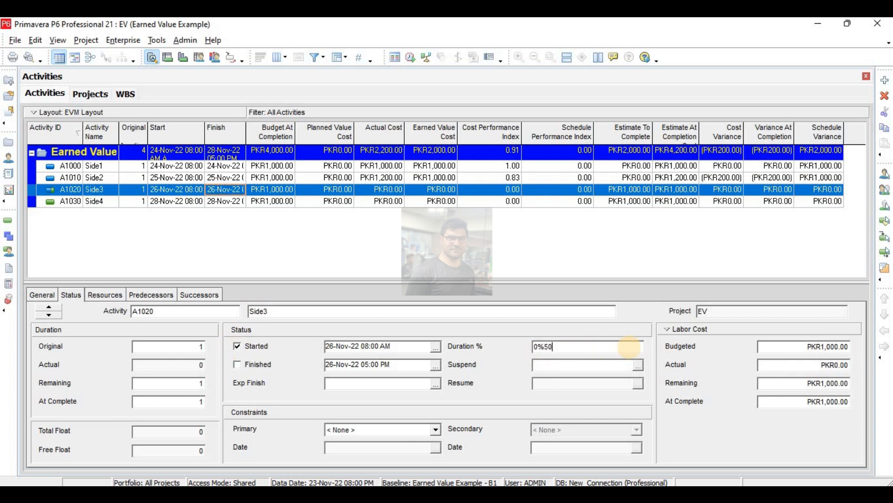
type("0")
key("Return")
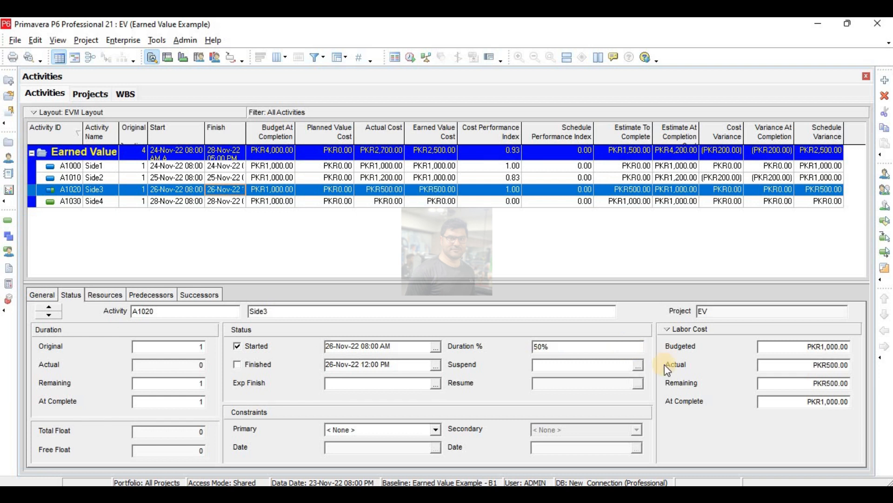
Set the actual labor cost of activity Side3 to PKR 600
left_click_drag(834, 365, 726, 368)
type("600")
left_click(726, 368)
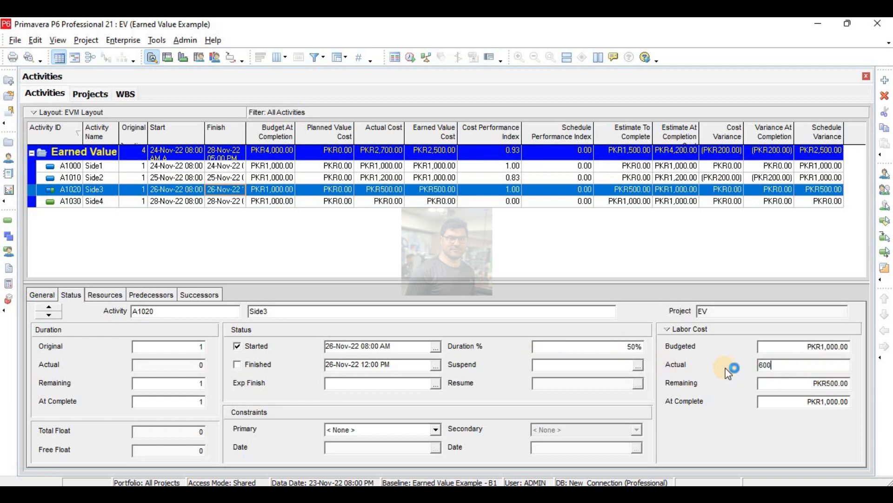
Reschedule the project with the data date 26-Nov-22 08:00 PM applied to all open projects
left_click(412, 58)
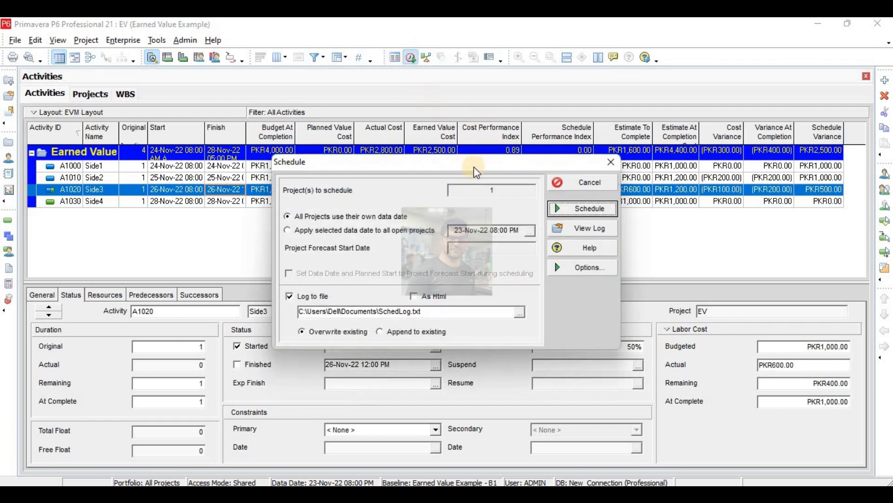
left_click(312, 230)
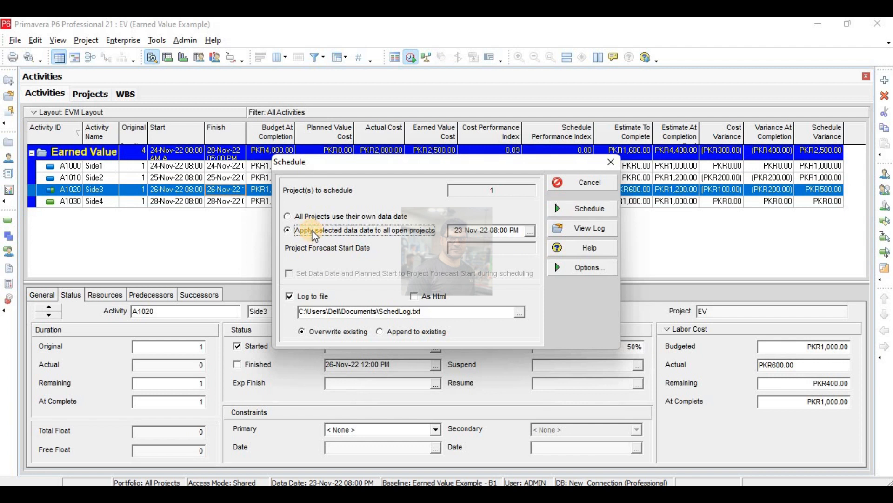
left_click(529, 231)
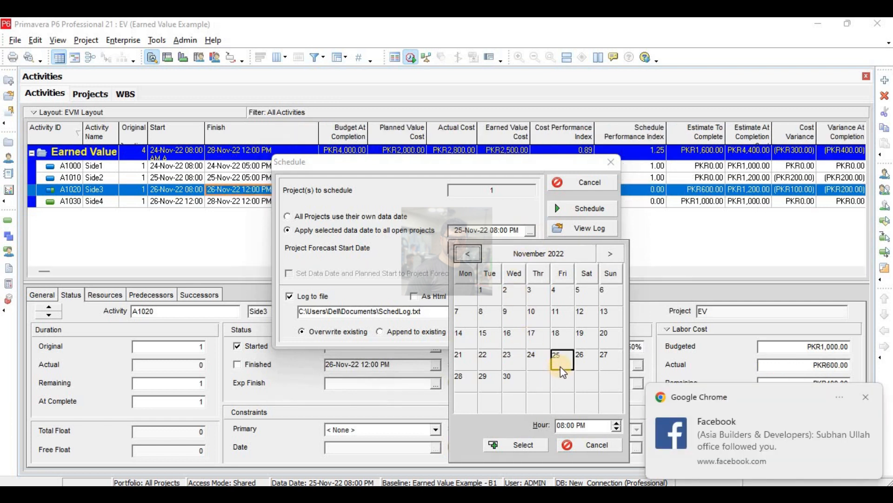
left_click(583, 359)
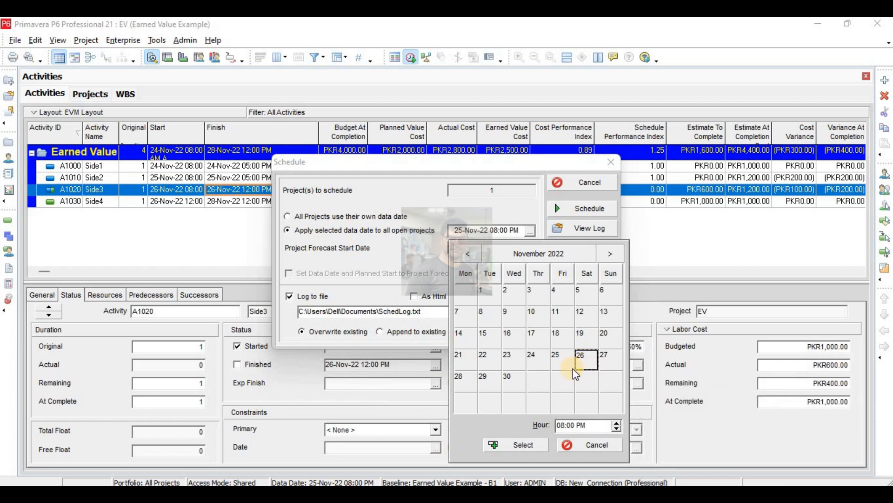
left_click(515, 444)
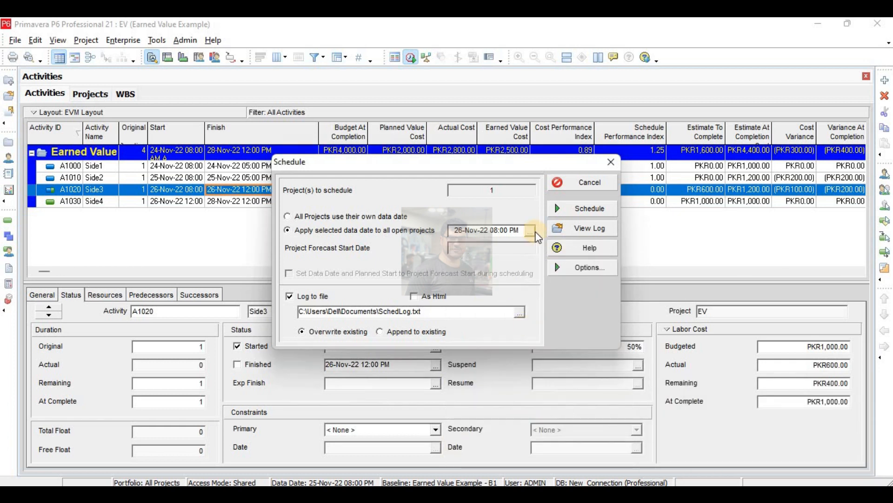
left_click(572, 208)
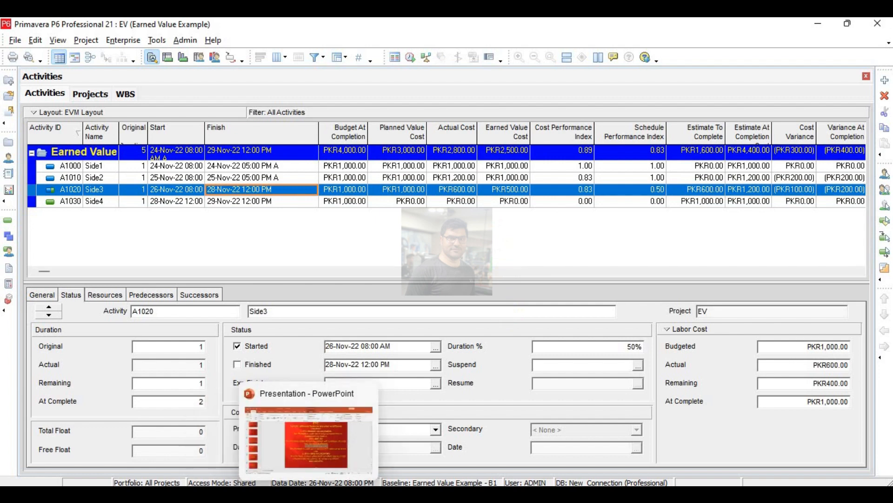
Switch to PowerPoint and bring up the worked earned value solution on slide 96
left_click(307, 493)
left_click(55, 353)
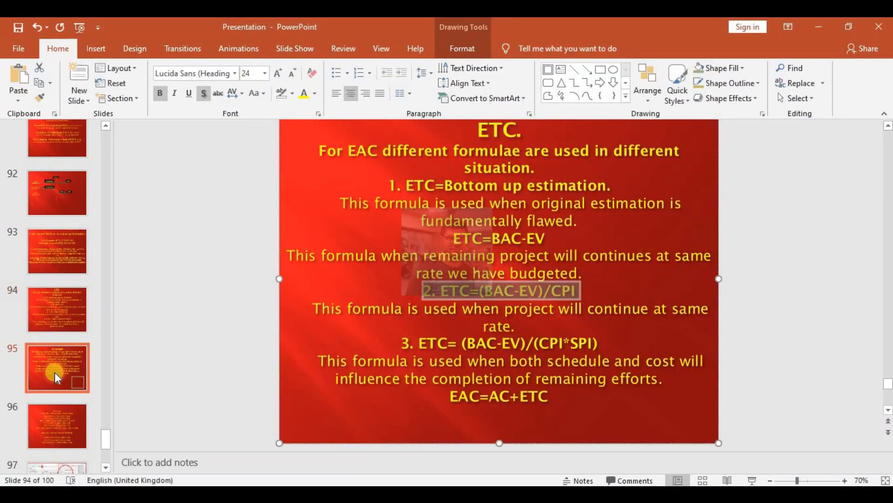
left_click(52, 408)
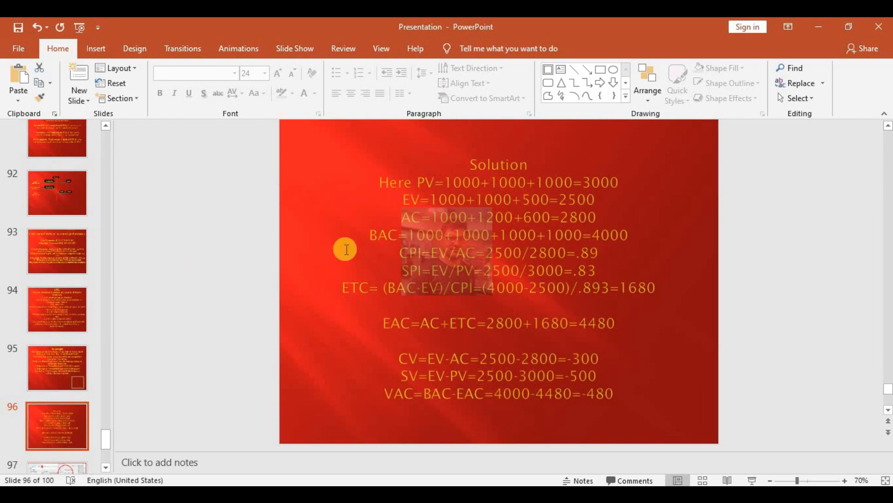
scroll(350, 252, "down", 1)
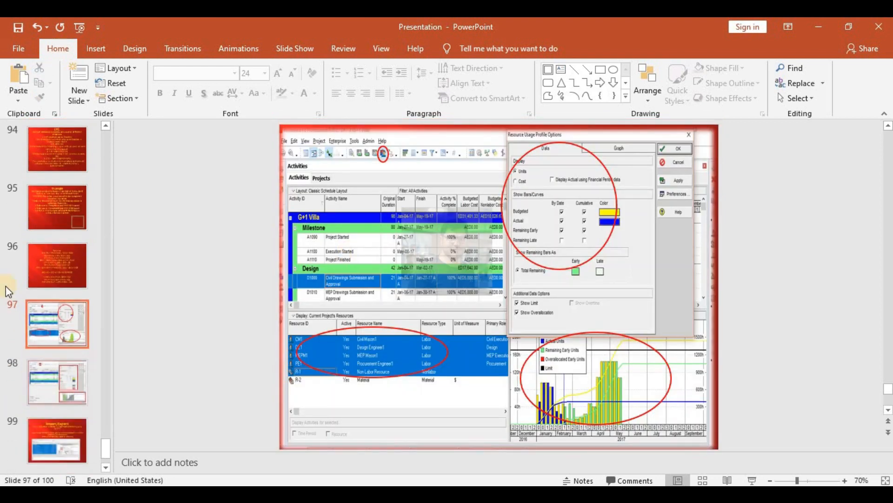
left_click(55, 275)
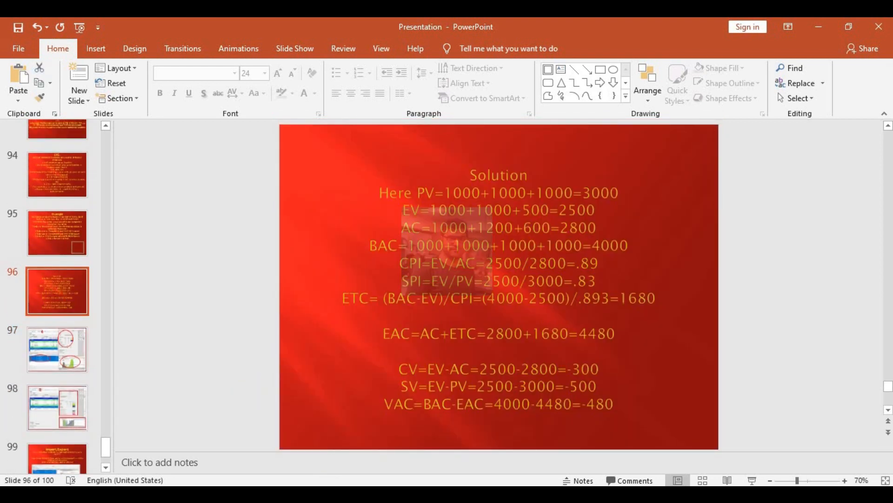
Compare the PV, EV, AC, BAC, CPI, SPI and ETC calculations on slide 96 with the project totals in Primavera P6
mouse_move(280, 494)
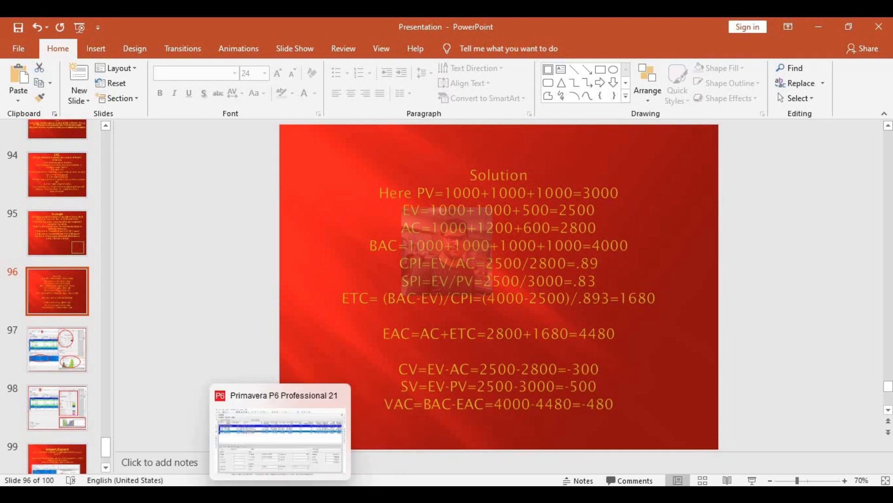
left_click(435, 246)
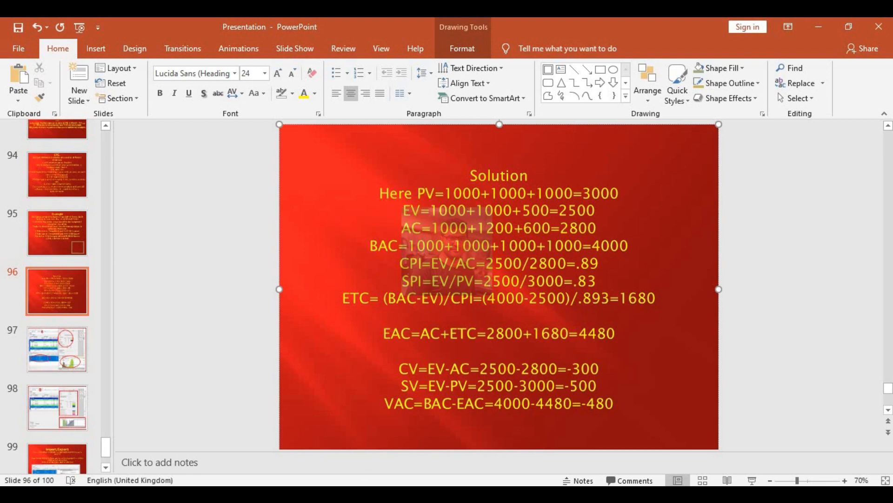
left_click(281, 494)
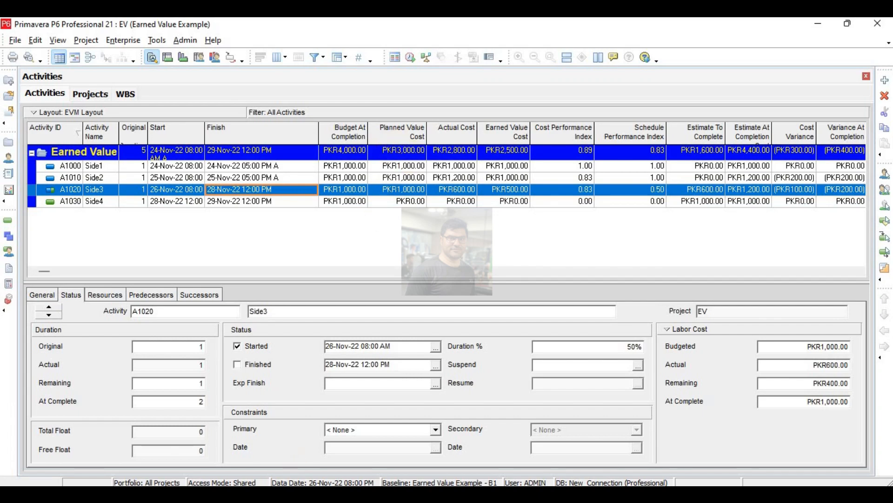
left_click(289, 495)
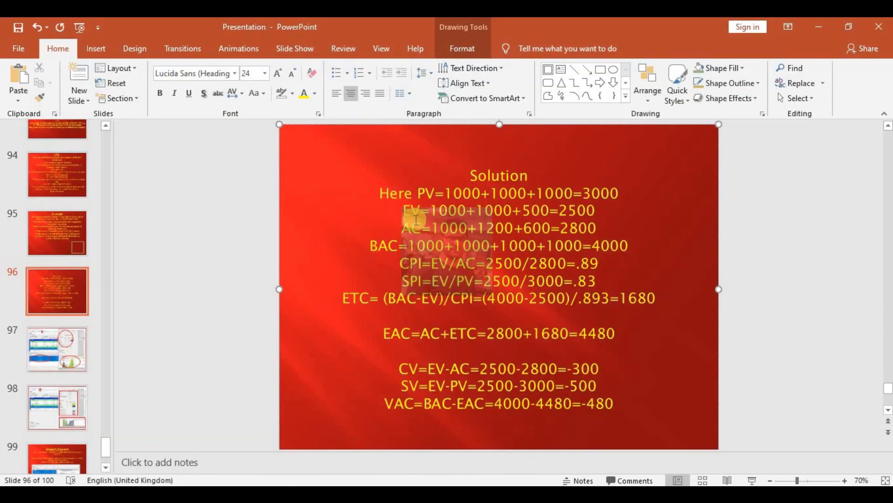
left_click(312, 494)
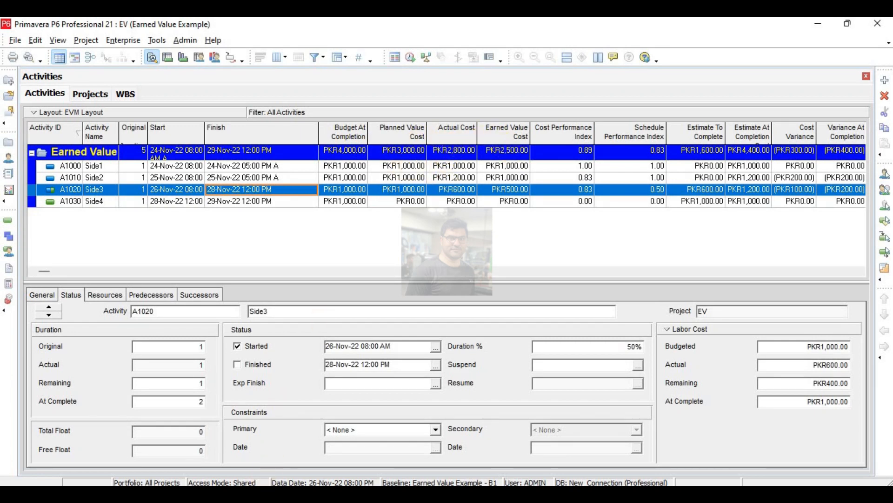
left_click(275, 494)
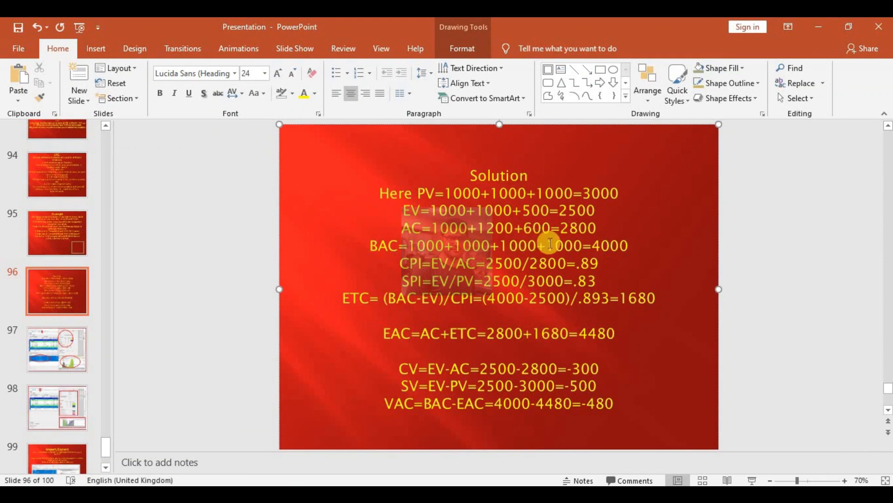
left_click(312, 495)
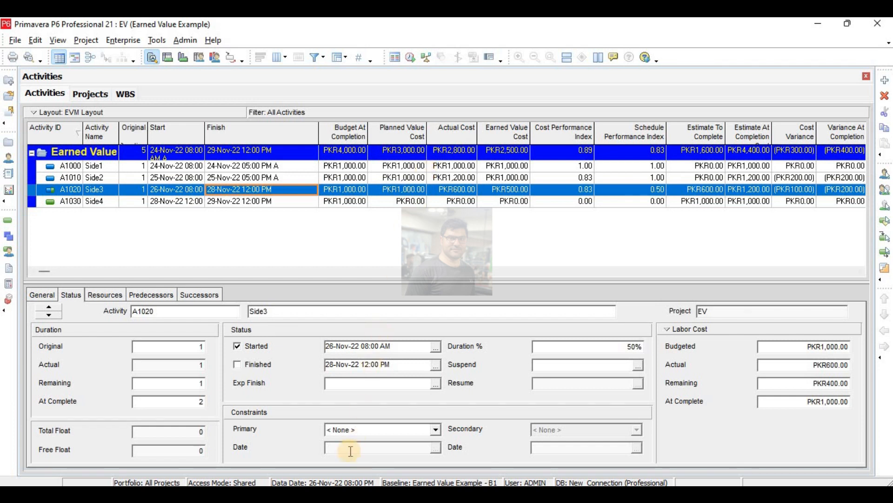
left_click(344, 494)
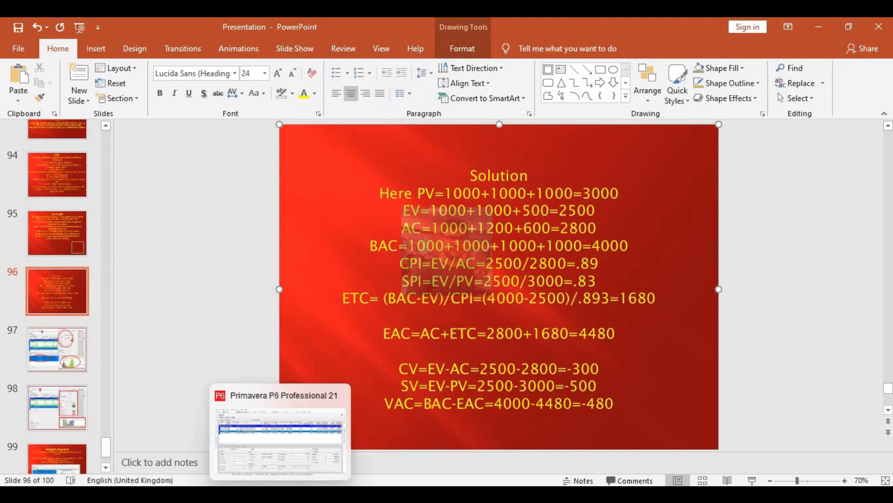
left_click(279, 494)
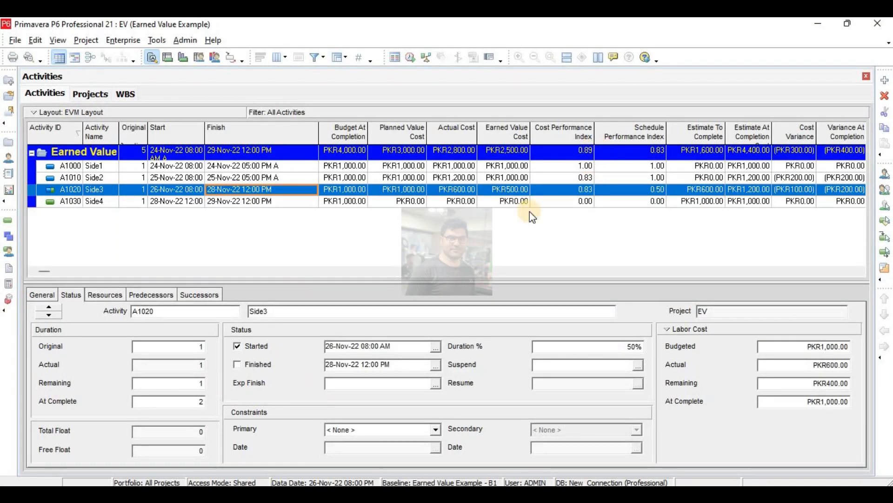
key("alt+Tab")
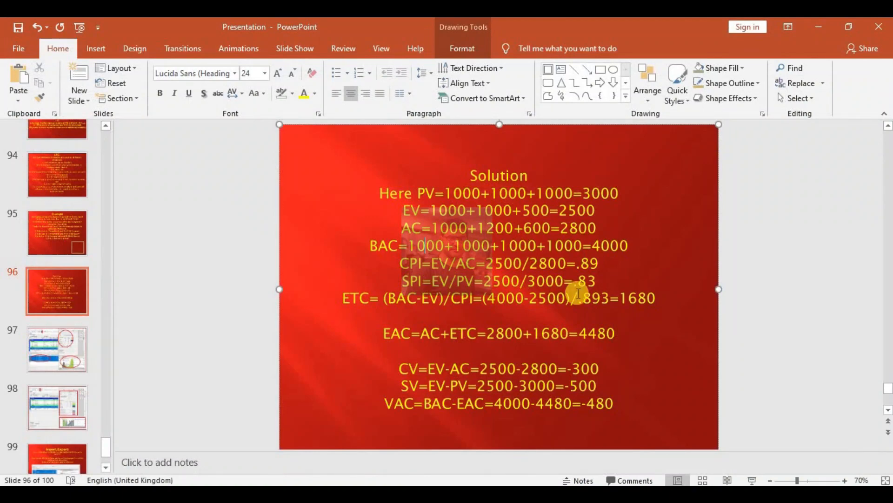
key("alt+Tab")
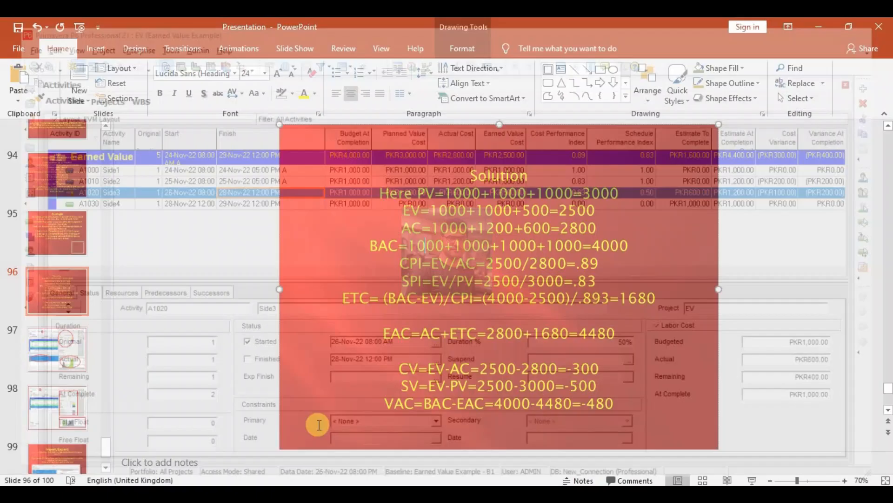
left_click(364, 354)
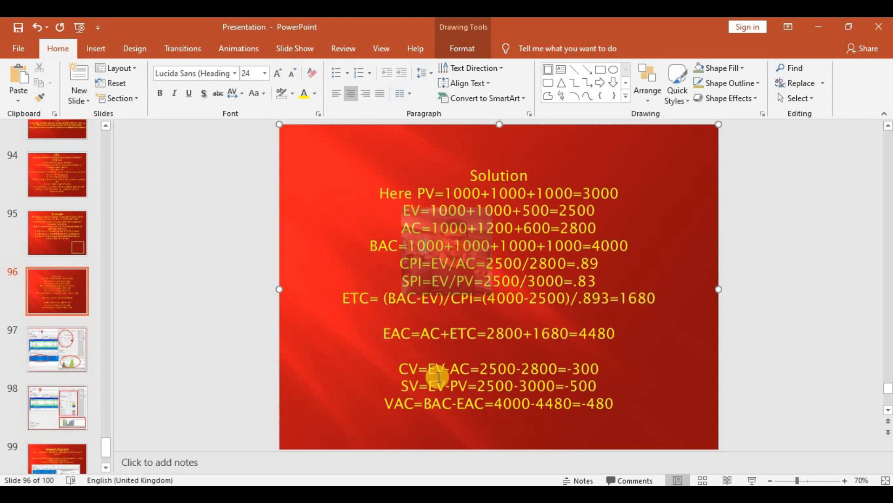
Return to Primavera P6 and examine the Estimate To Complete values of activities Side3 and Side4
left_click(276, 494)
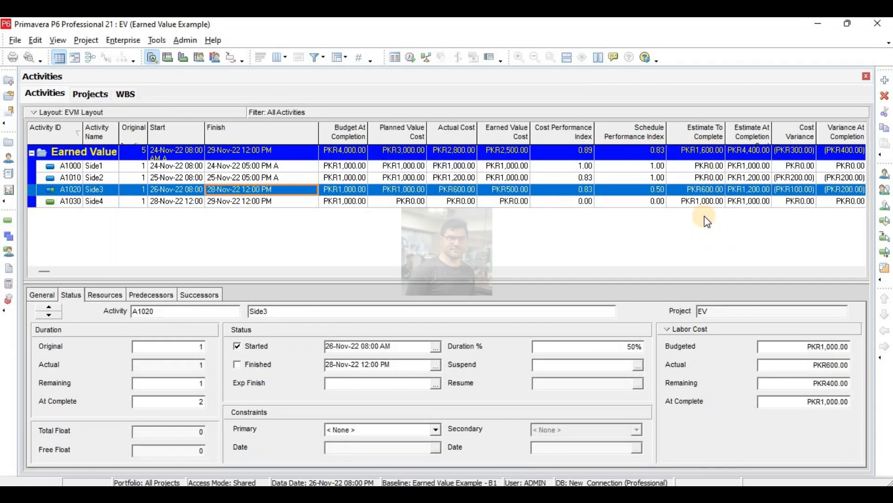
left_click(707, 202)
left_click(707, 191)
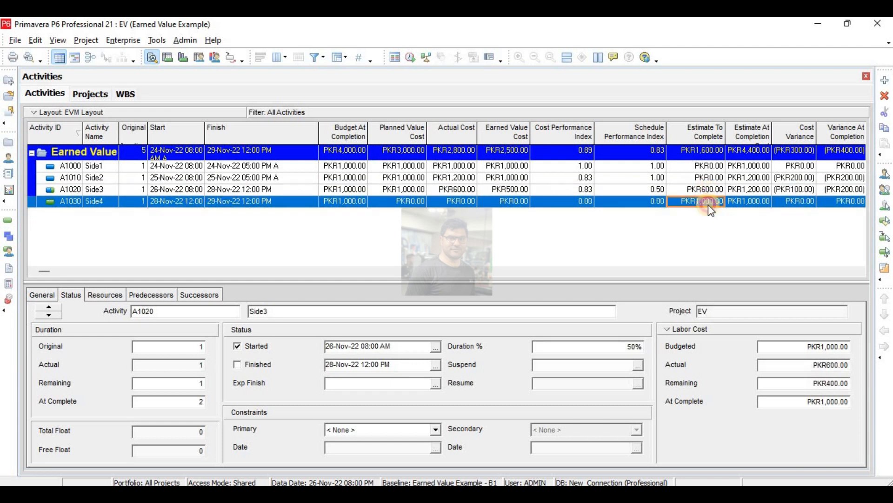
left_click(709, 202)
left_click(711, 188)
left_click(710, 201)
left_click(710, 189)
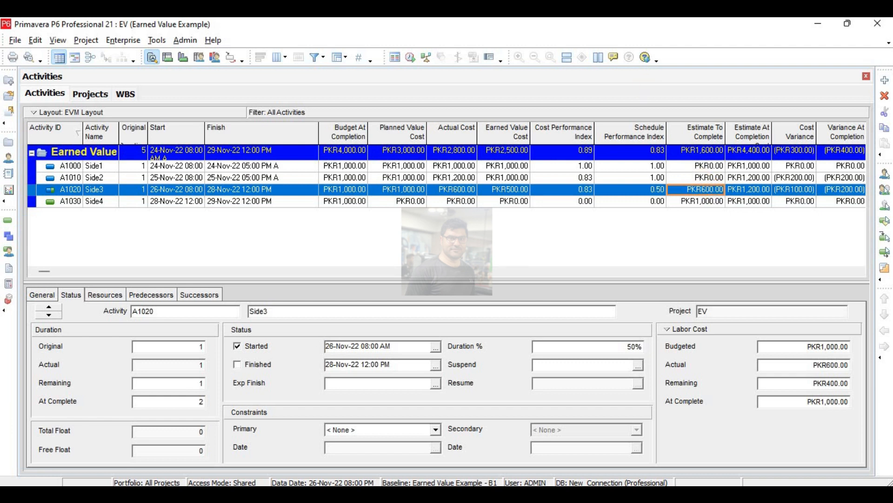
Examine the project-level Estimate To Complete, Earned Value Cost and Actual Cost in the Earned Value summary row
left_click(705, 151)
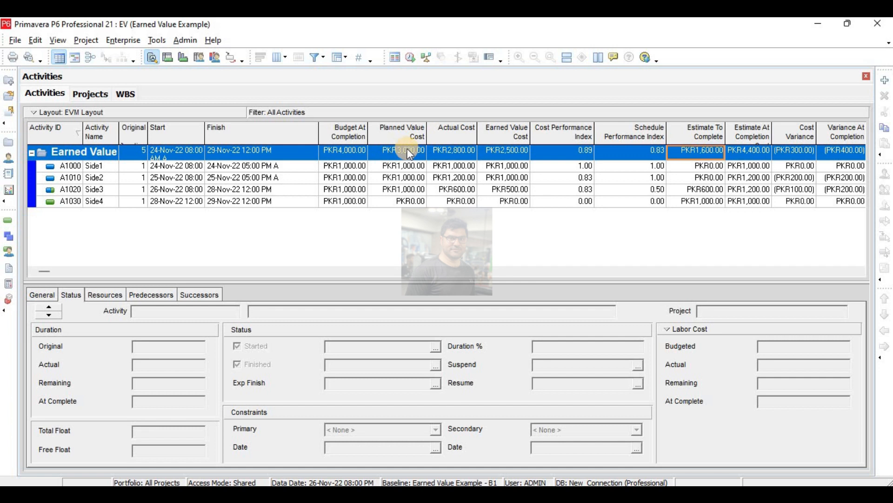
left_click(495, 153)
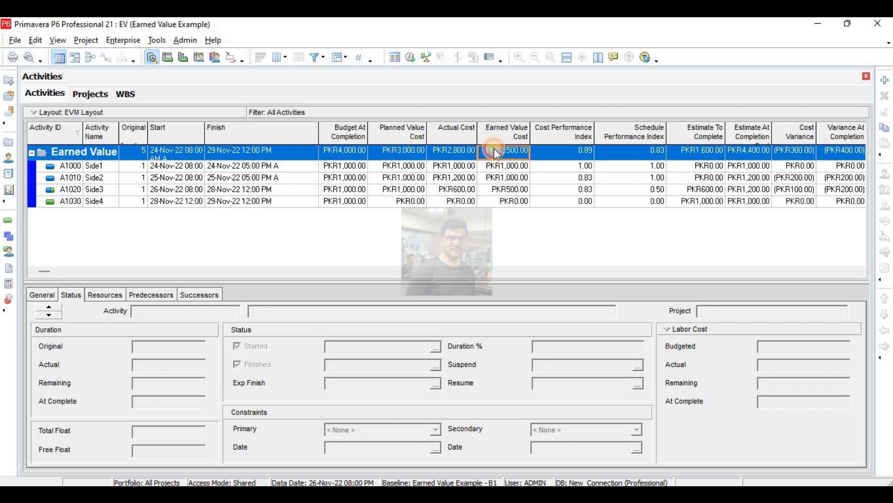
left_click(452, 153)
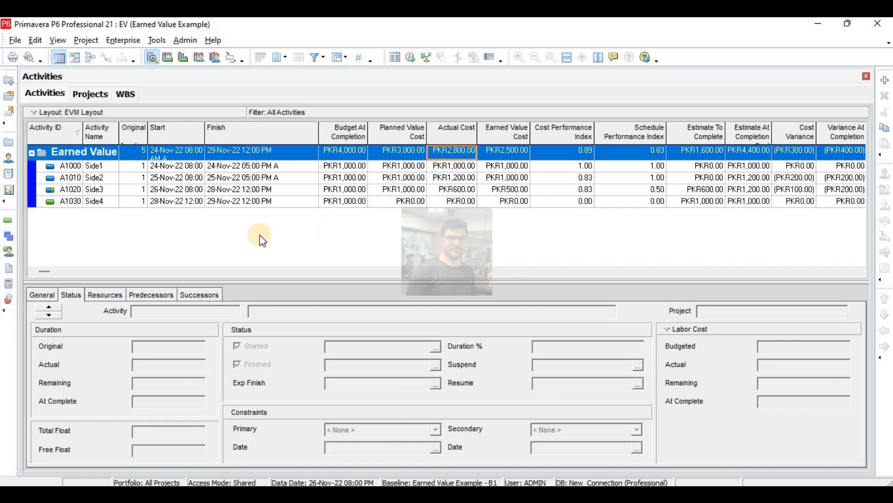
Set the Earned Value Example WBS to compute Estimate To Complete with a custom performance factor (PF) of 1.12
left_click(10, 236)
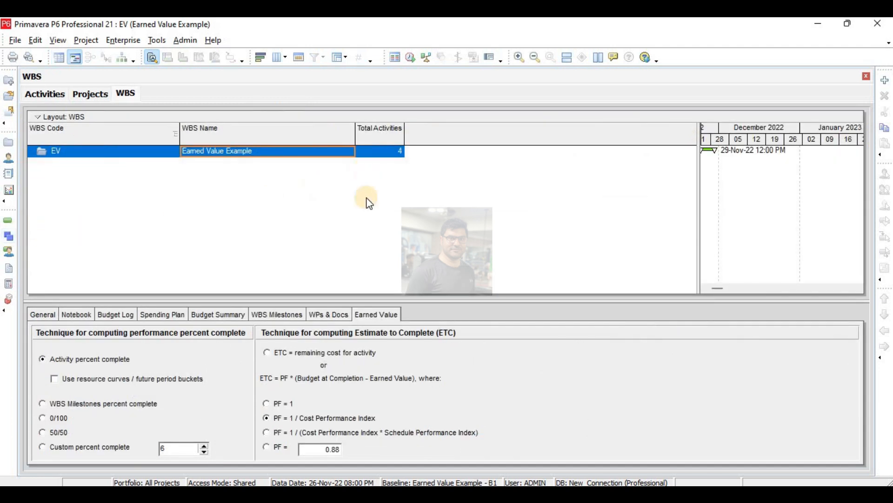
left_click(326, 449)
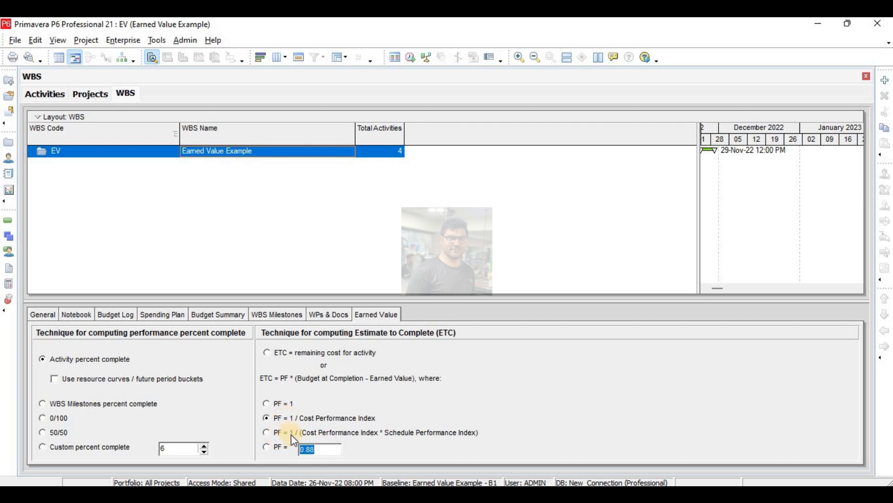
left_click(270, 445)
left_click(313, 449)
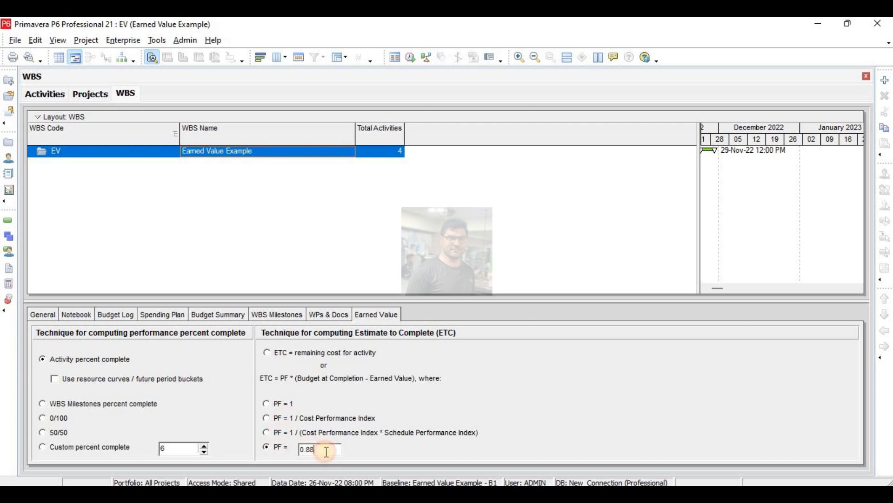
left_click(274, 447)
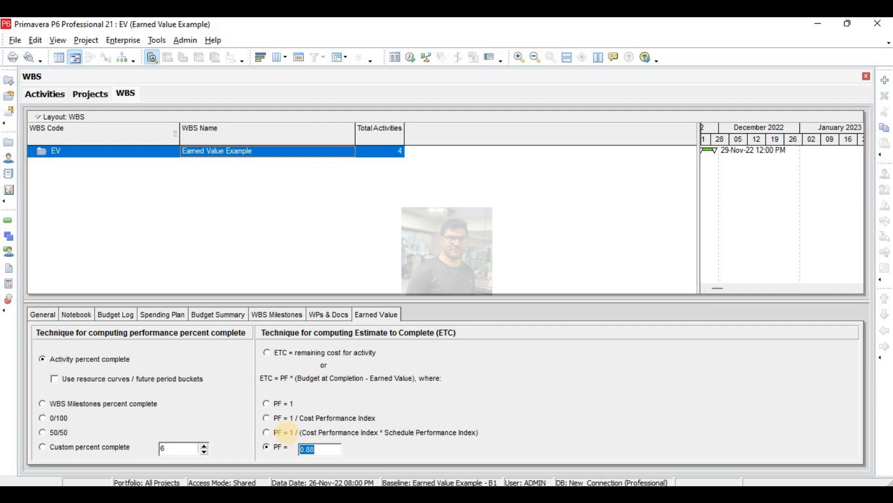
type("1.12")
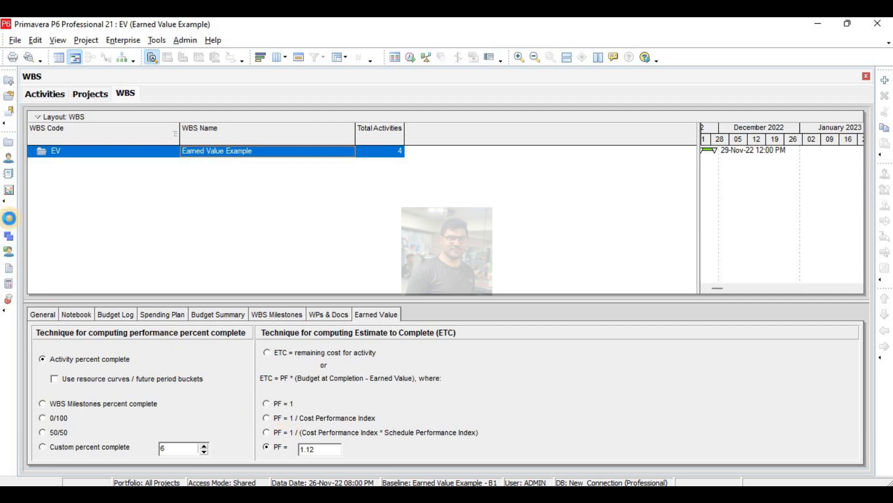
Return to the project's activities and narrow the Schedule Performance Index column to make room for the variance columns
left_click(10, 222)
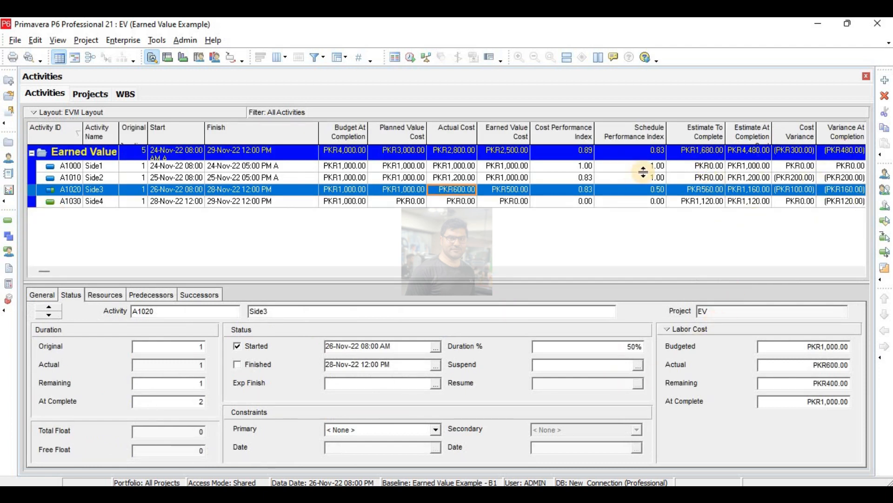
double_click(666, 132)
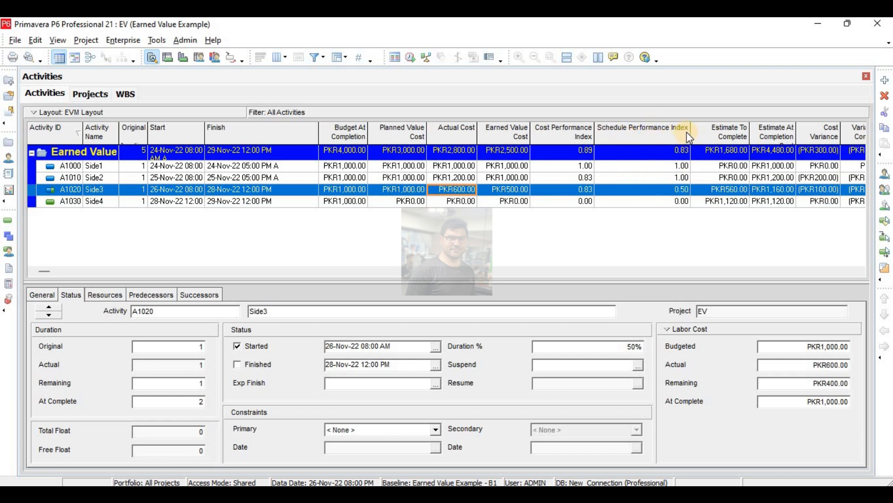
left_click_drag(690, 138, 628, 130)
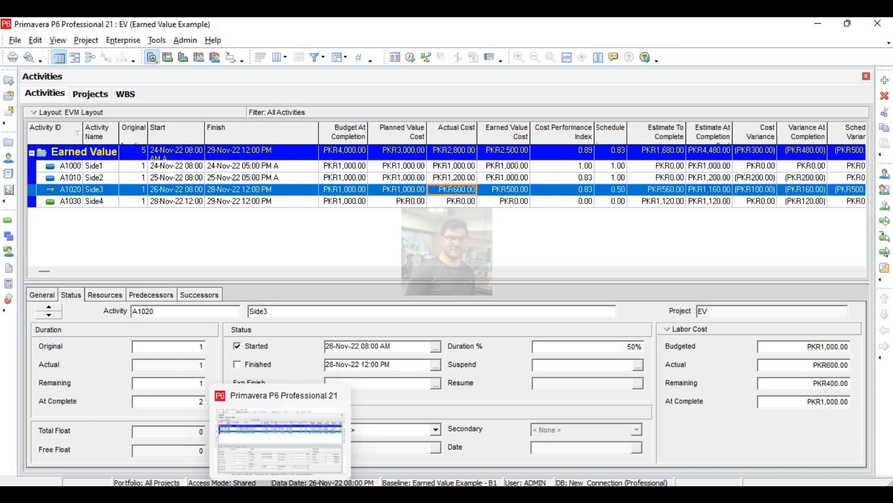
Compare the ETC and EAC calculations on slide 96 in PowerPoint with the project's Estimate To Complete and Estimate At Completion in Primavera P6
left_click(309, 493)
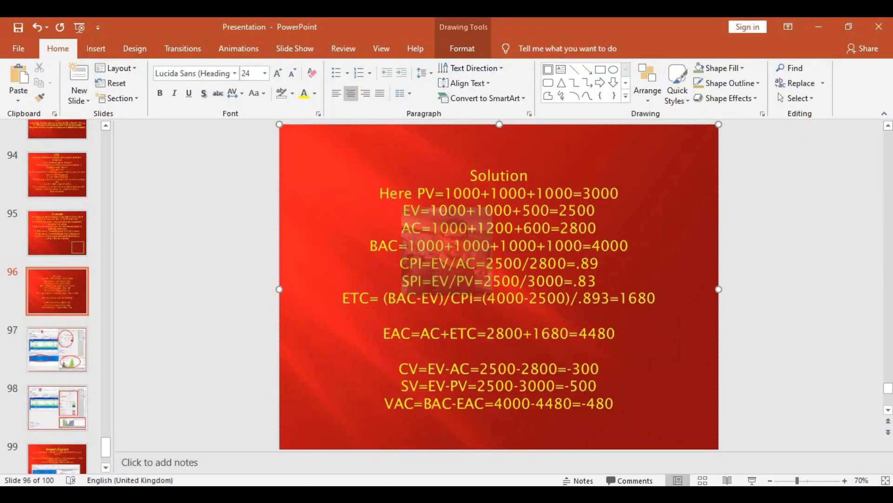
left_click(373, 493)
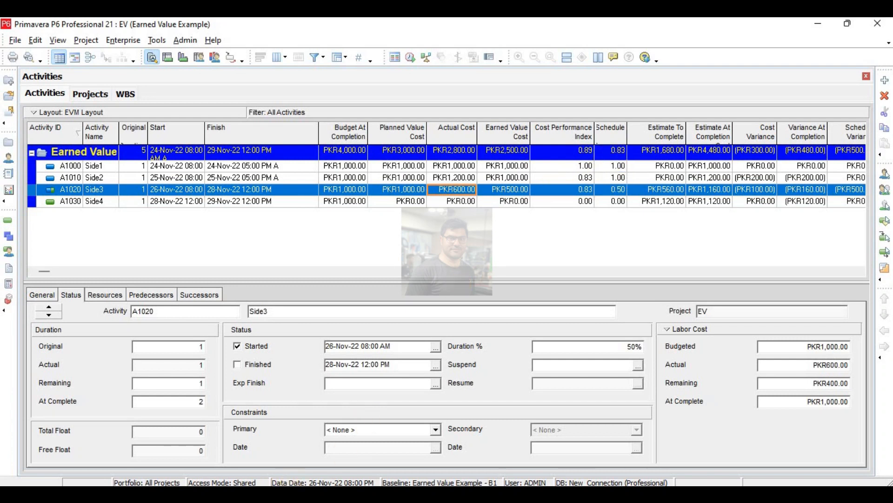
left_click(289, 493)
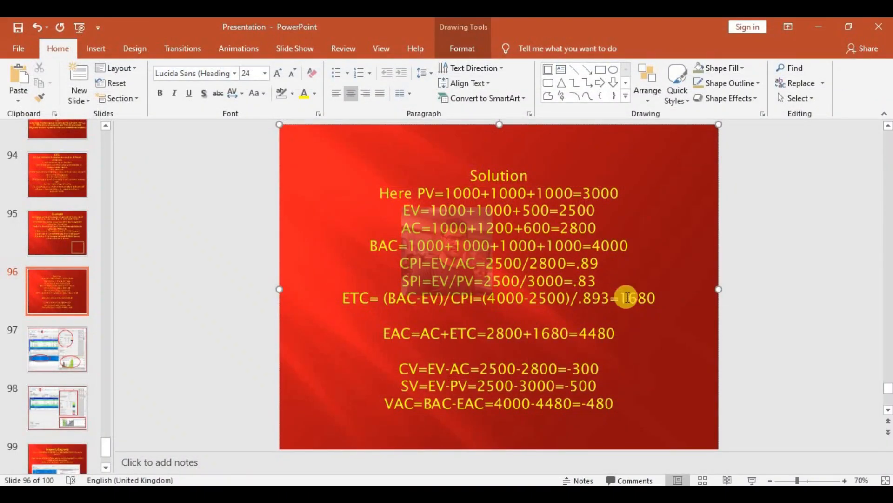
left_click(372, 493)
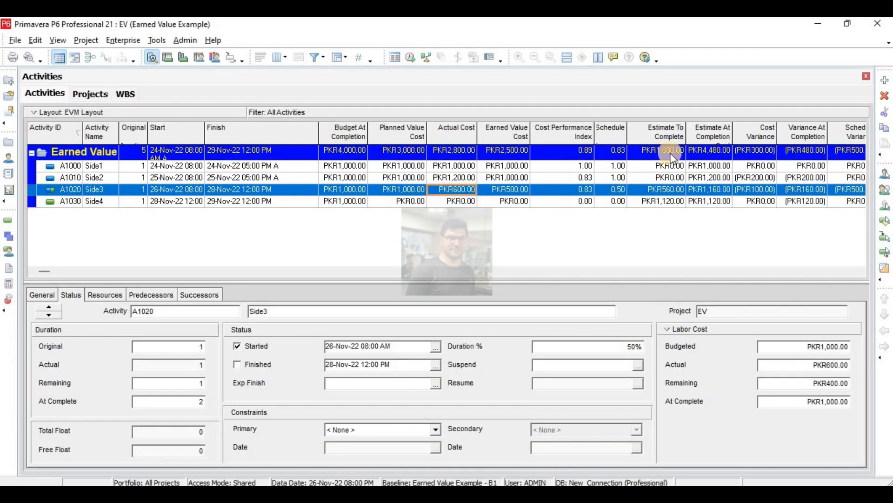
left_click(363, 493)
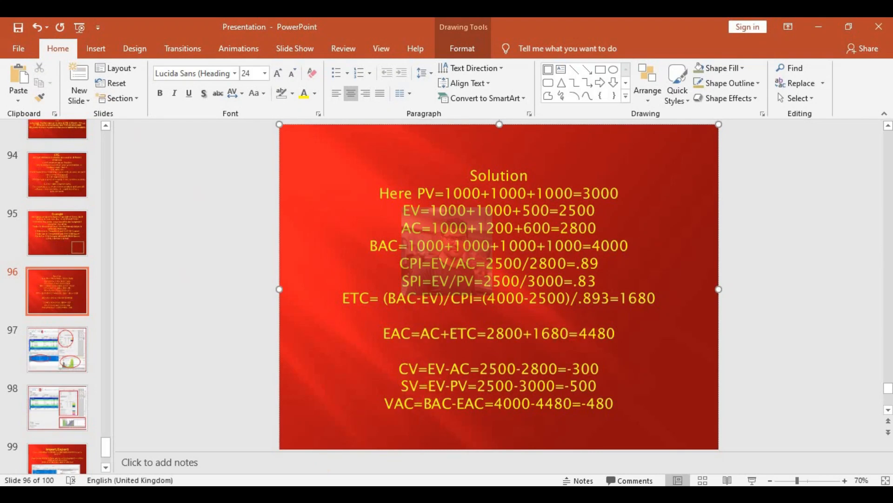
left_click(309, 471)
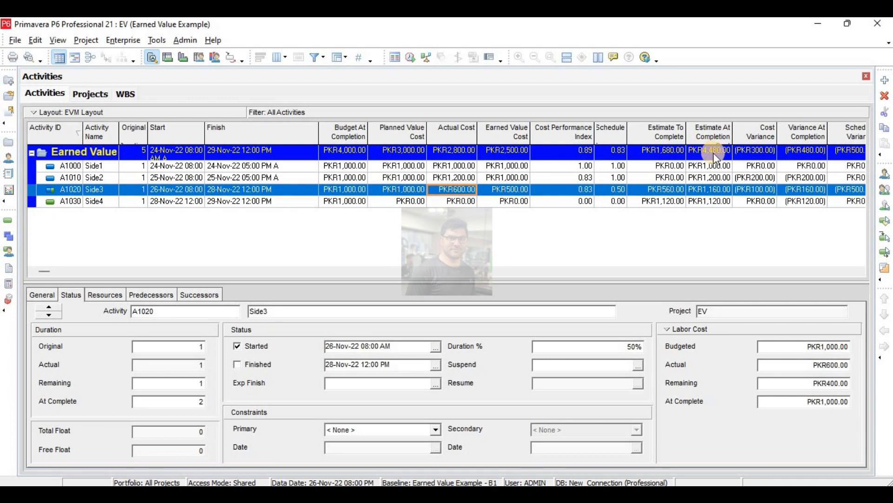
Compare the CV, SV and VAC calculations on slide 96 in PowerPoint with the project's variance totals in Primavera P6
key("alt+Tab")
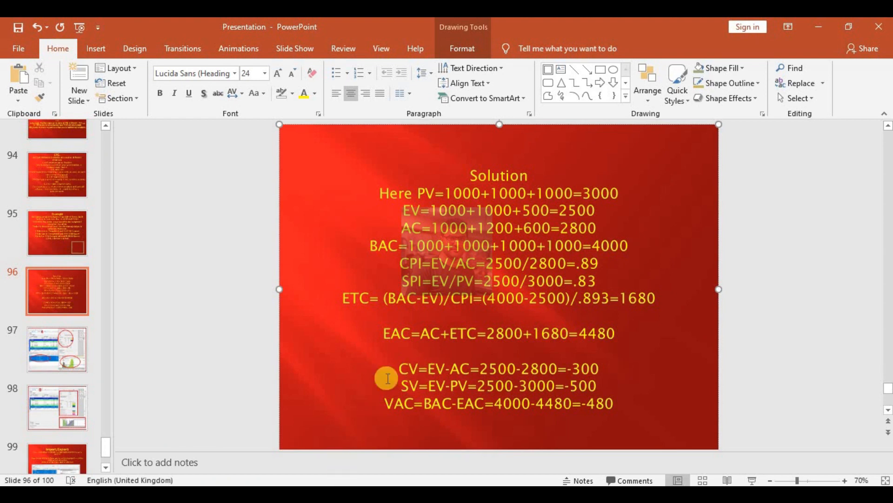
key("alt+Tab")
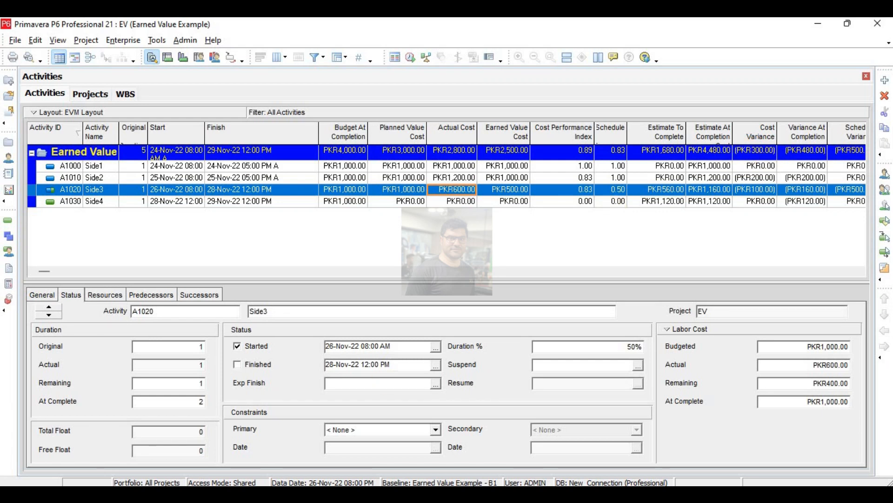
key("alt+Tab")
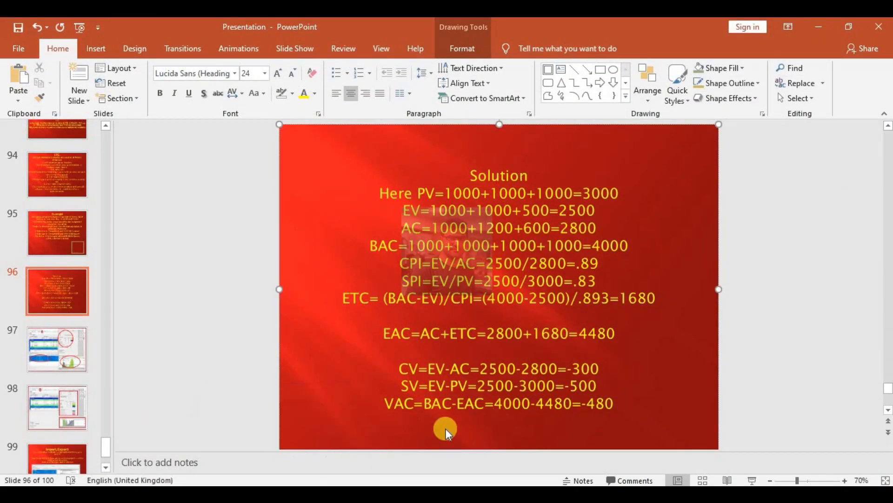
key("alt+Tab")
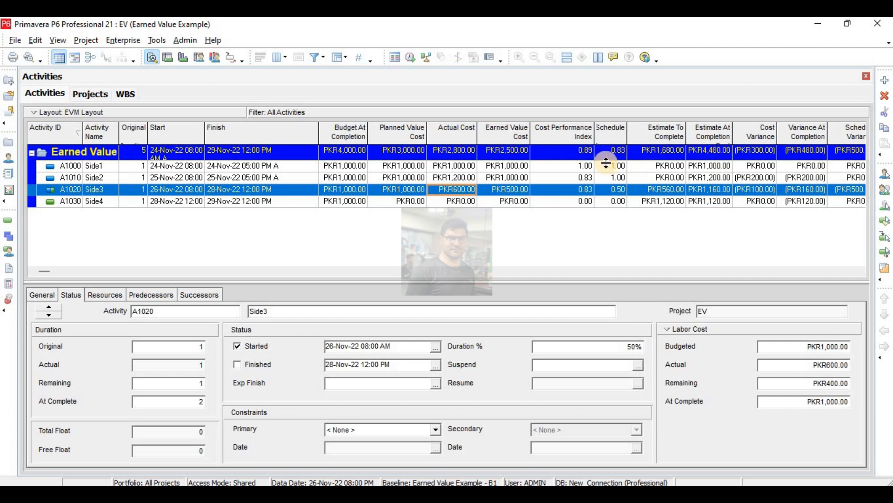
Narrow the Finish column to bring the whole Schedule Variance column into view, and switch back to PowerPoint
left_click_drag(320, 130, 256, 130)
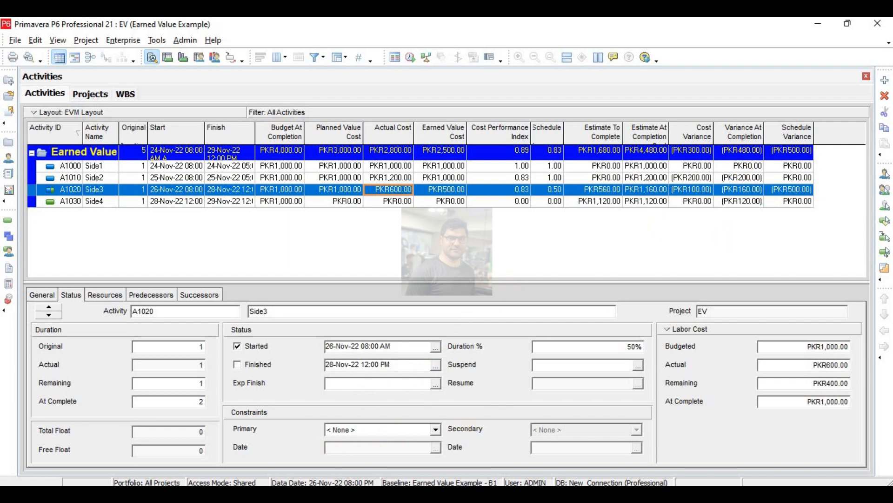
mouse_move(280, 494)
left_click(308, 494)
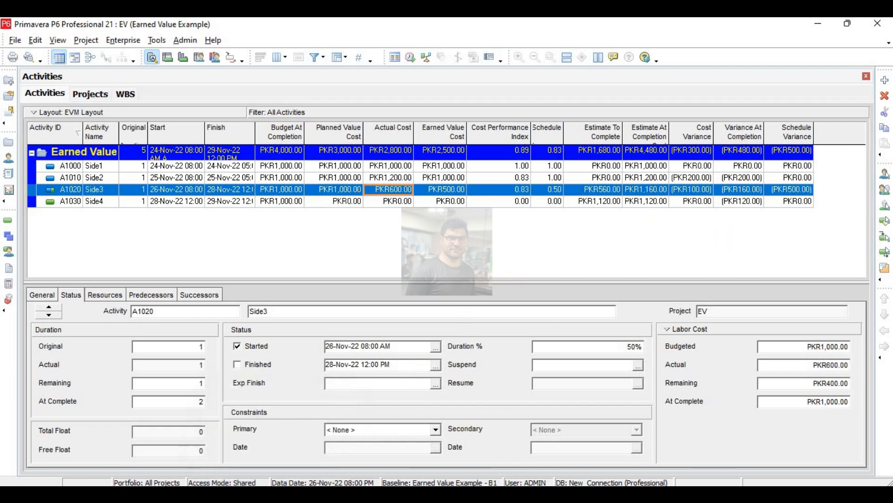